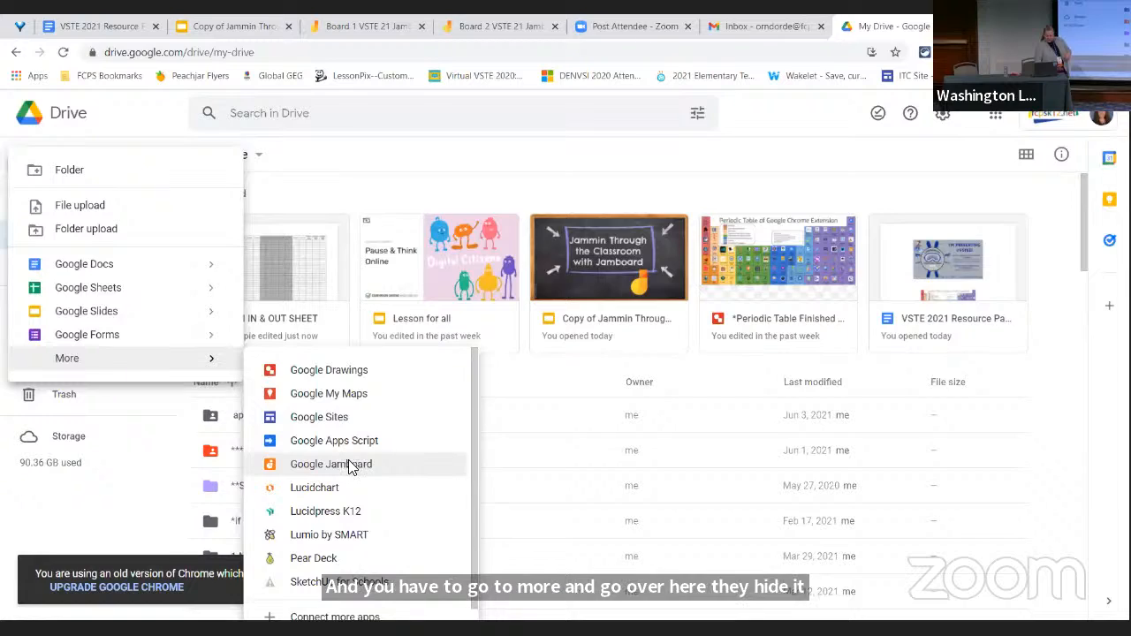
# Create a new Google Jamboard file and rename it "practice vste"
pyautogui.click(352, 468)
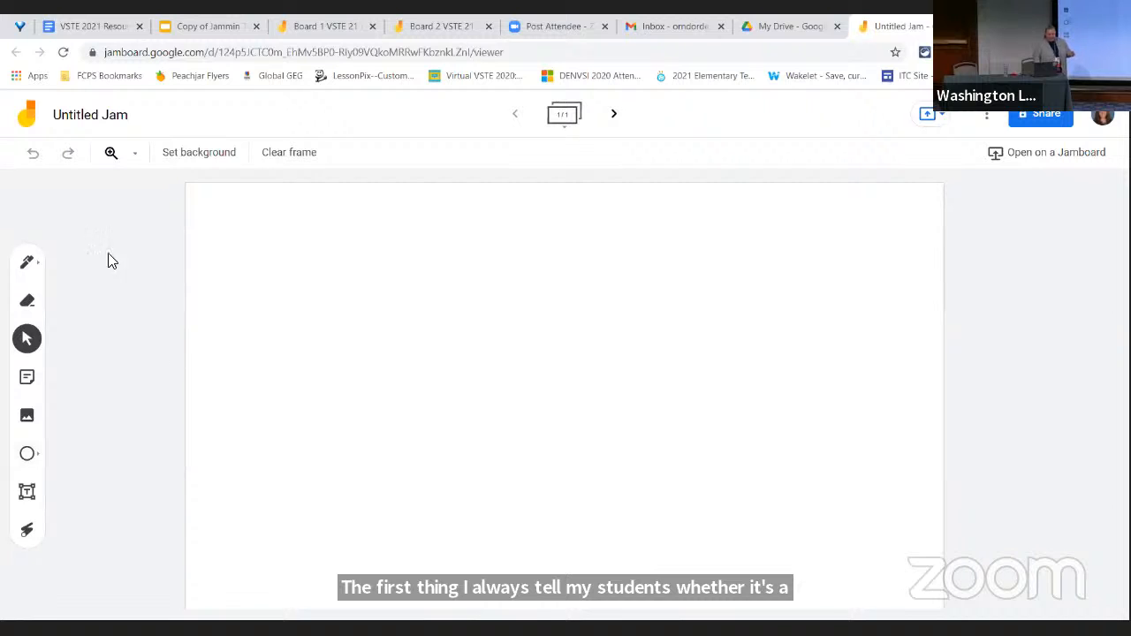
pyautogui.click(110, 119)
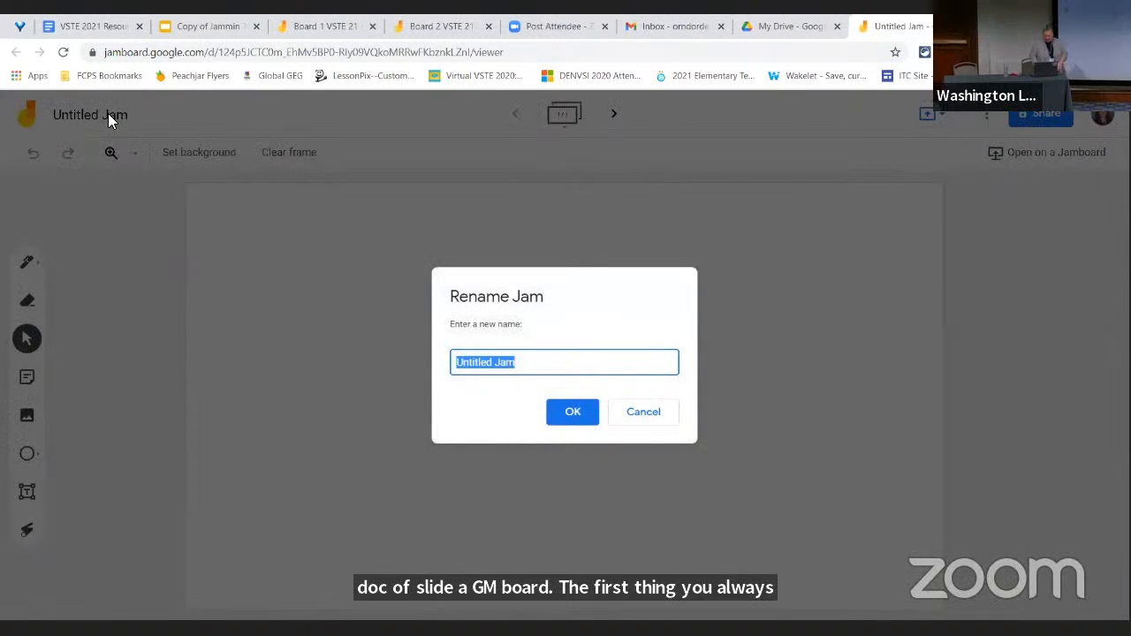
pyautogui.write('practi')
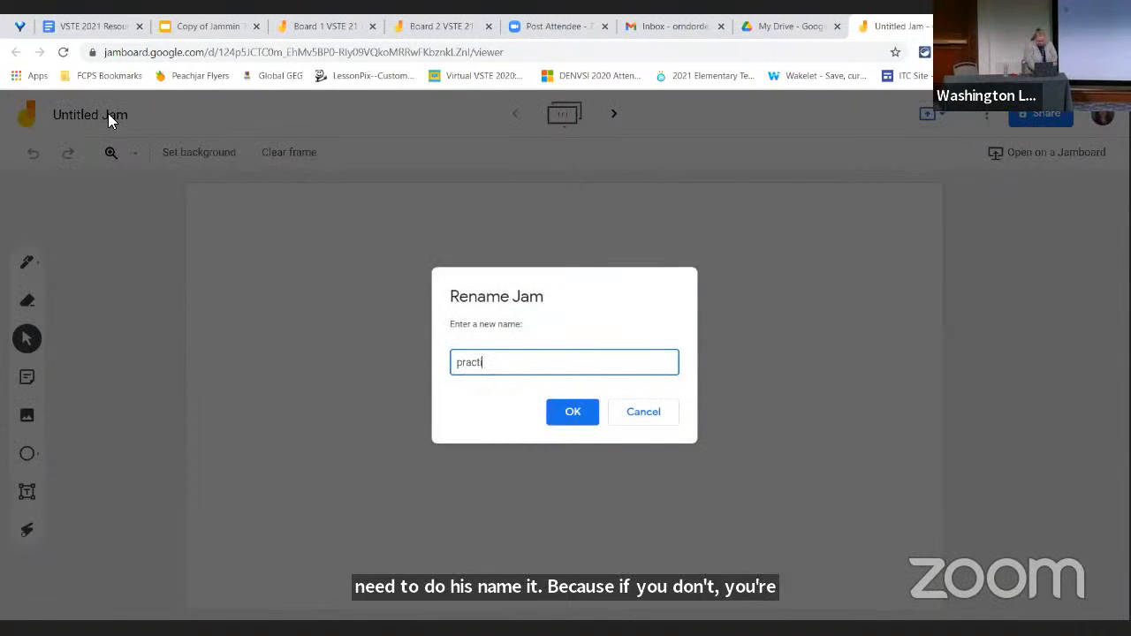
pyautogui.write('ce vste')
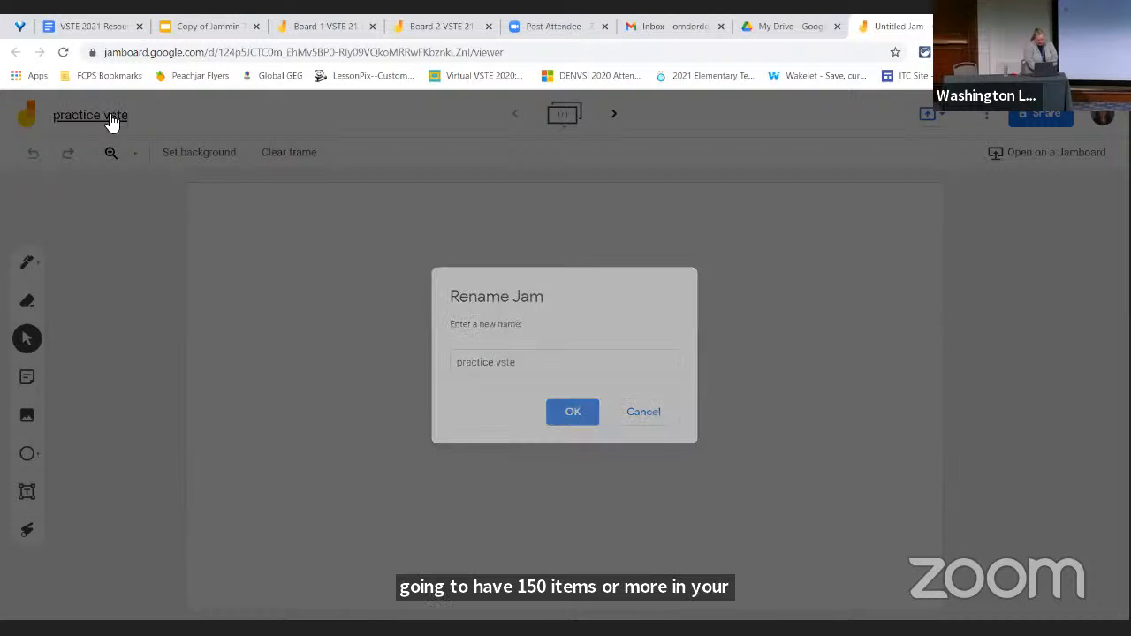
pyautogui.press('Return')
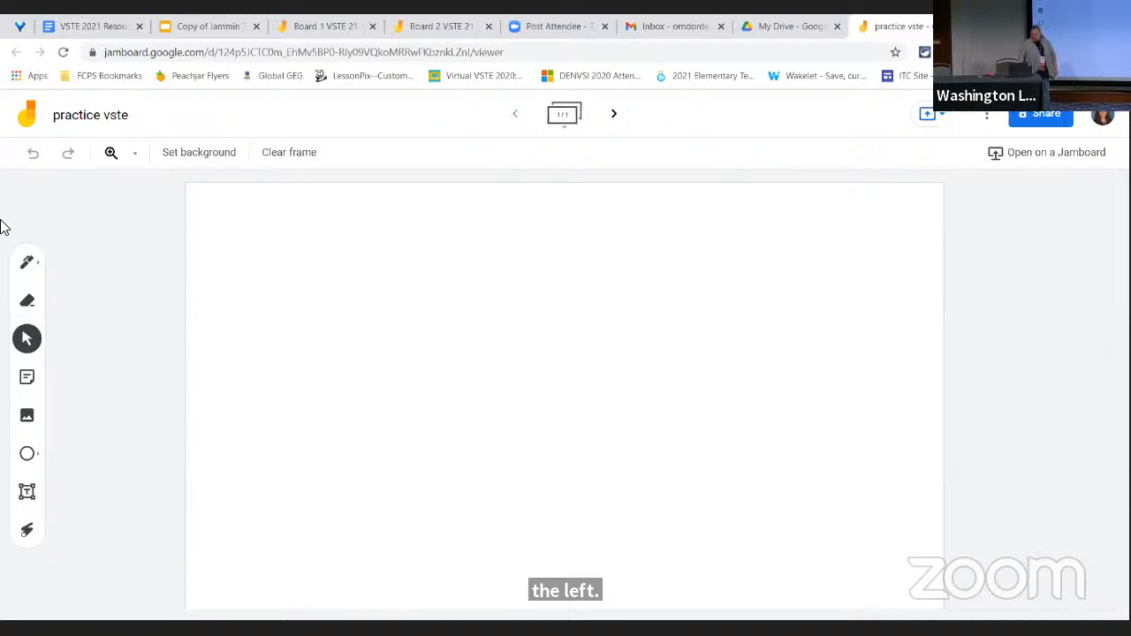
# Activate the Pen tool and show its available pen types and colours
pyautogui.click(40, 264)
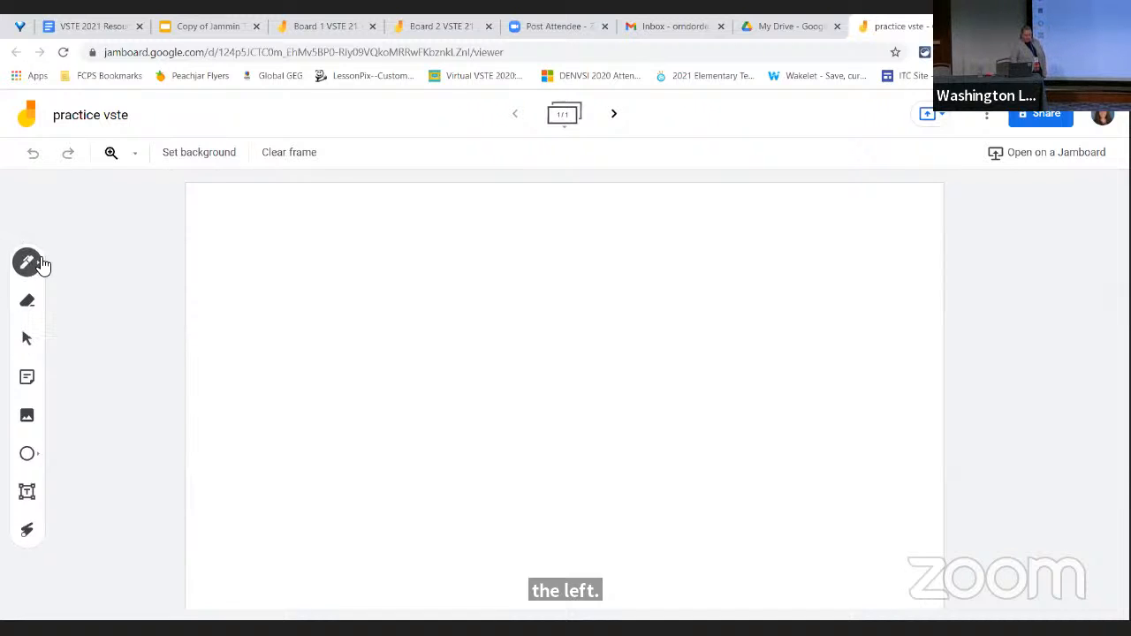
pyautogui.click(29, 264)
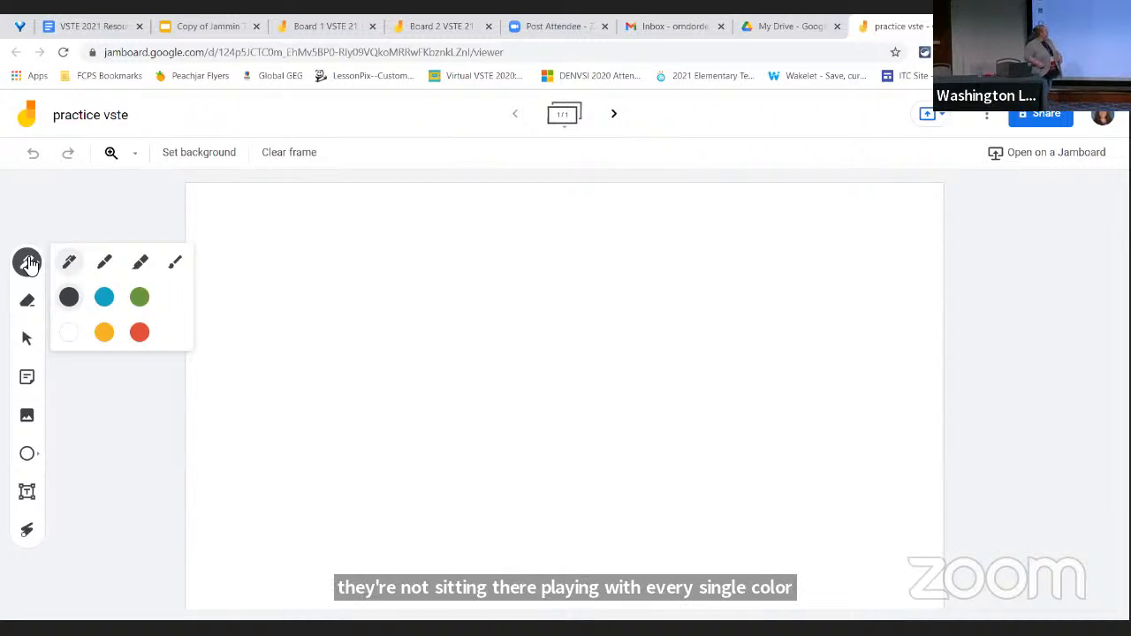
# Upload the Discovery Education image from the computer's Downloads folder onto the board
pyautogui.click(30, 418)
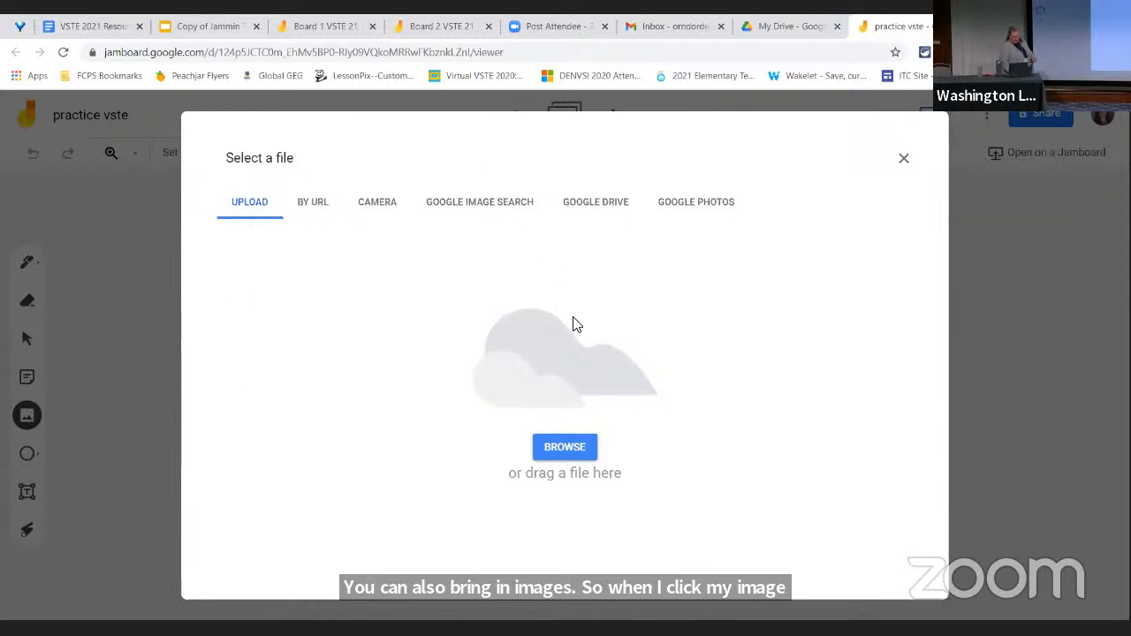
pyautogui.click(559, 454)
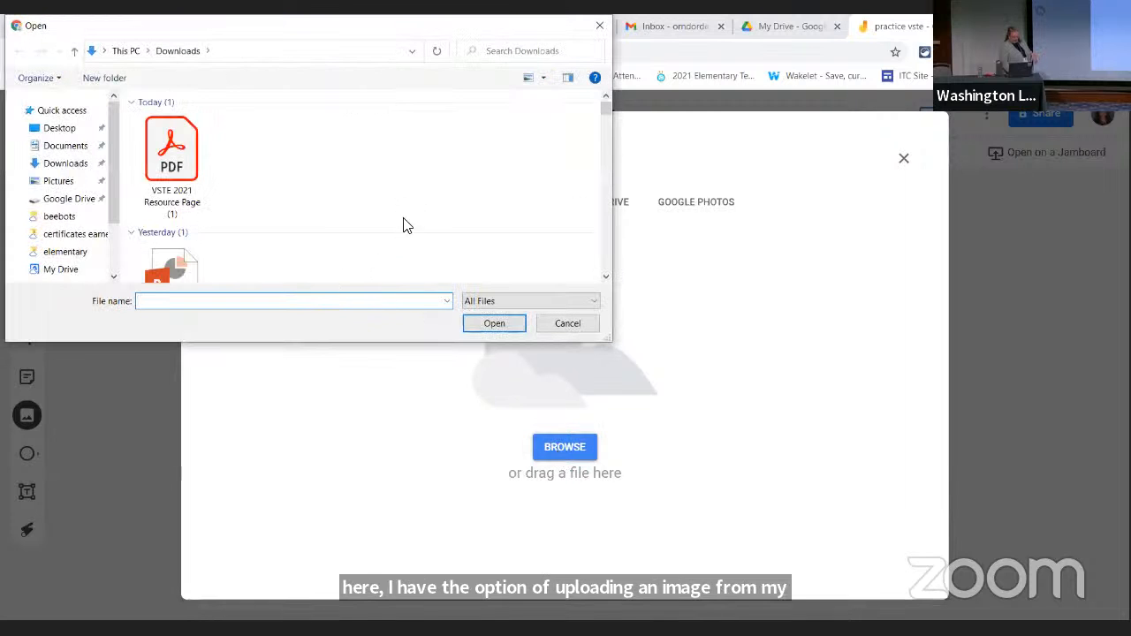
pyautogui.scroll(-5, 403, 187)
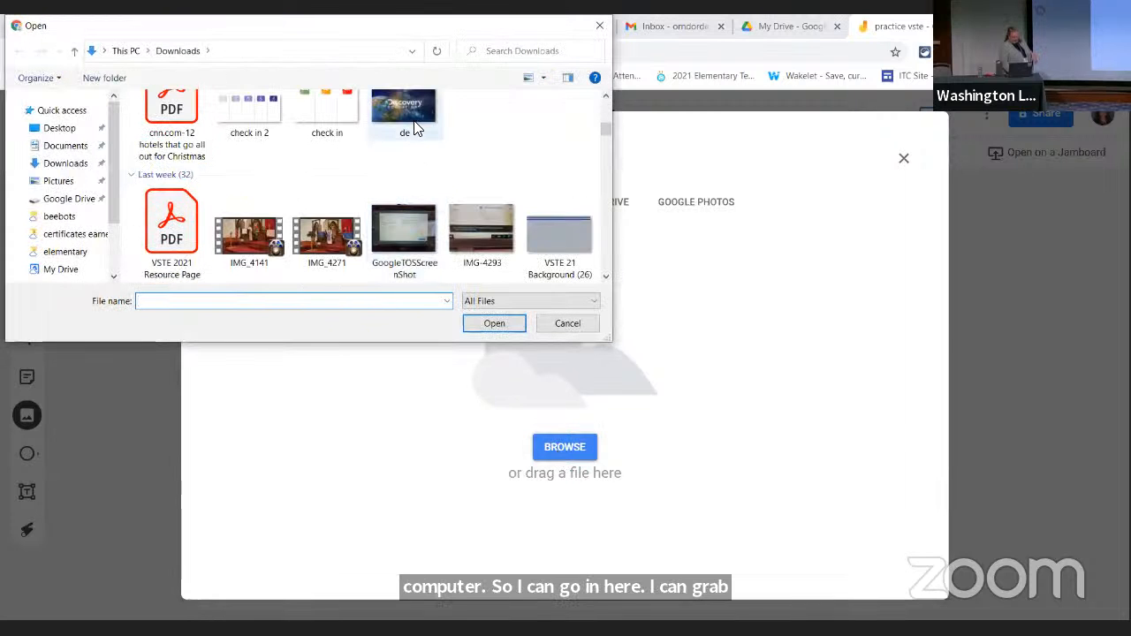
pyautogui.click(415, 129)
pyautogui.click(495, 323)
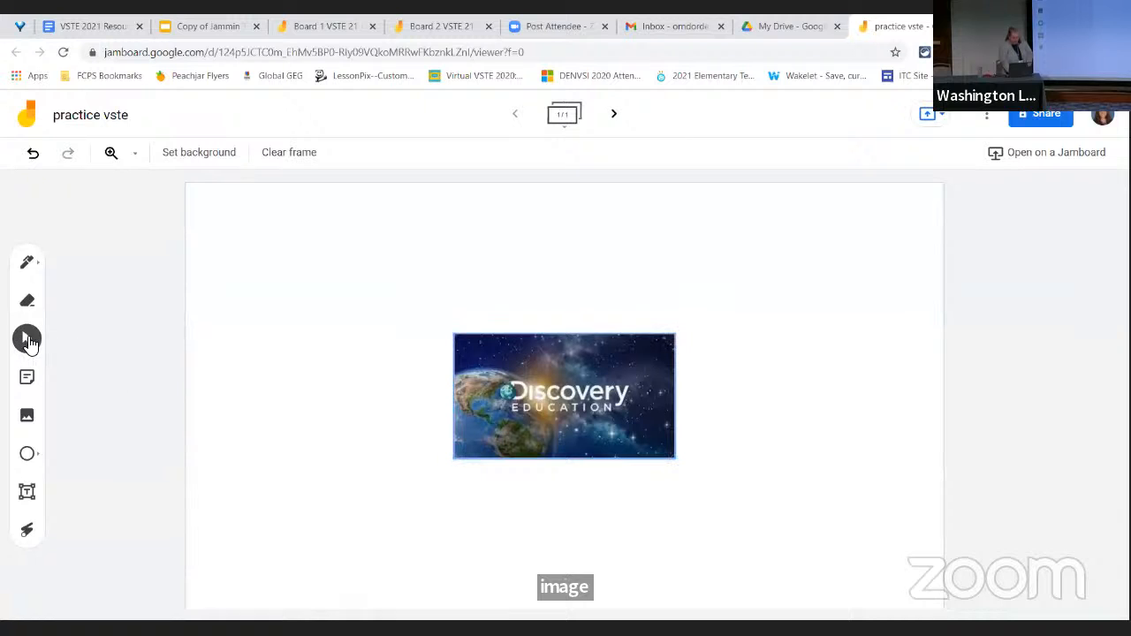
# Move the Discovery Education image to the upper-left corner of the frame and shrink it to roughly half its size
pyautogui.click(446, 371)
pyautogui.moveTo(496, 369); pyautogui.dragTo(240, 244)
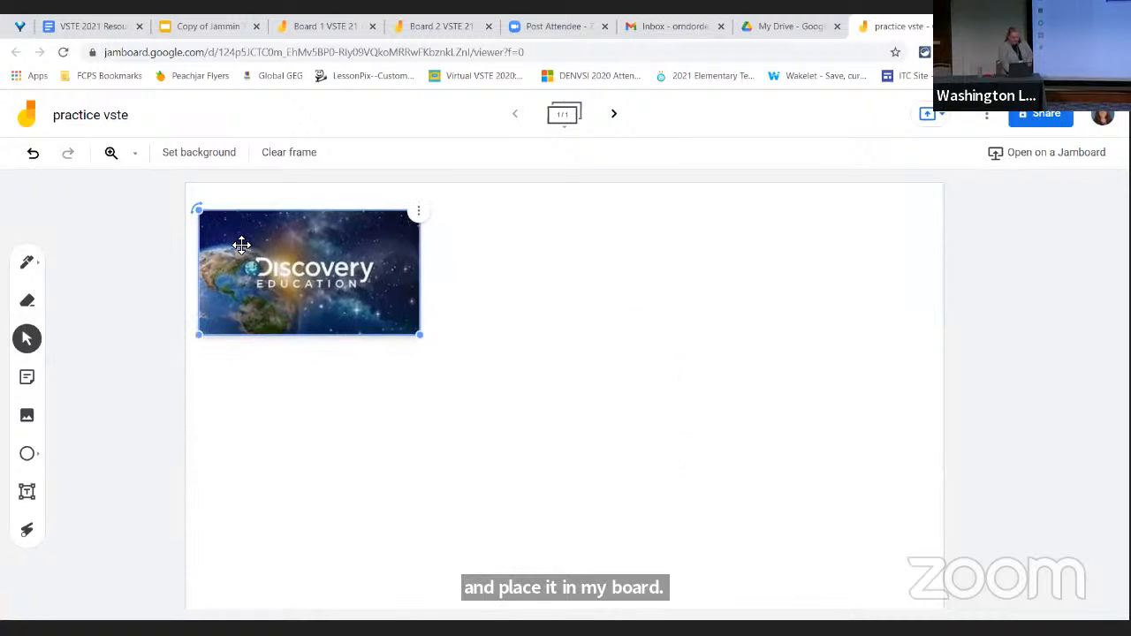
pyautogui.moveTo(421, 335); pyautogui.dragTo(324, 279)
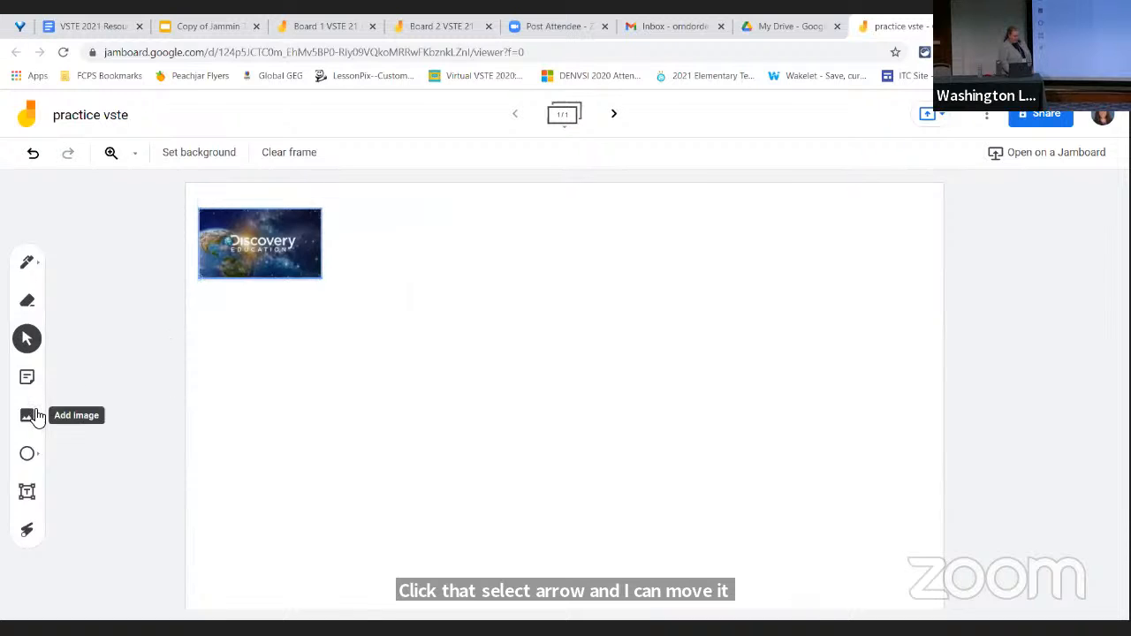
# Preview the camera as a source for adding an image, and close the file picker without inserting anything
pyautogui.click(33, 413)
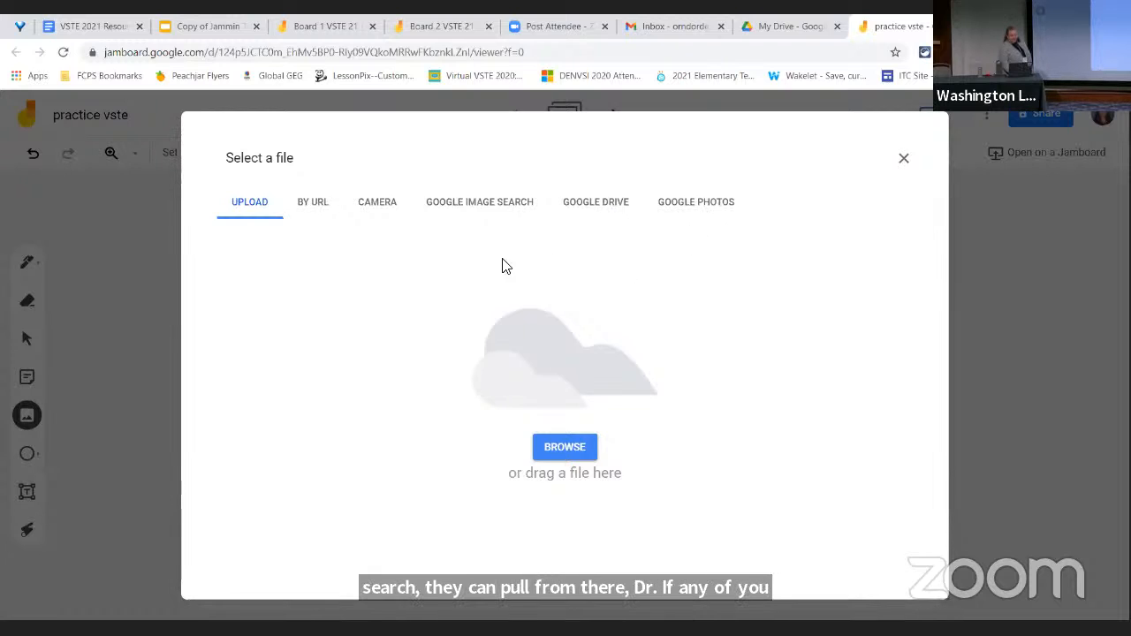
pyautogui.click(378, 209)
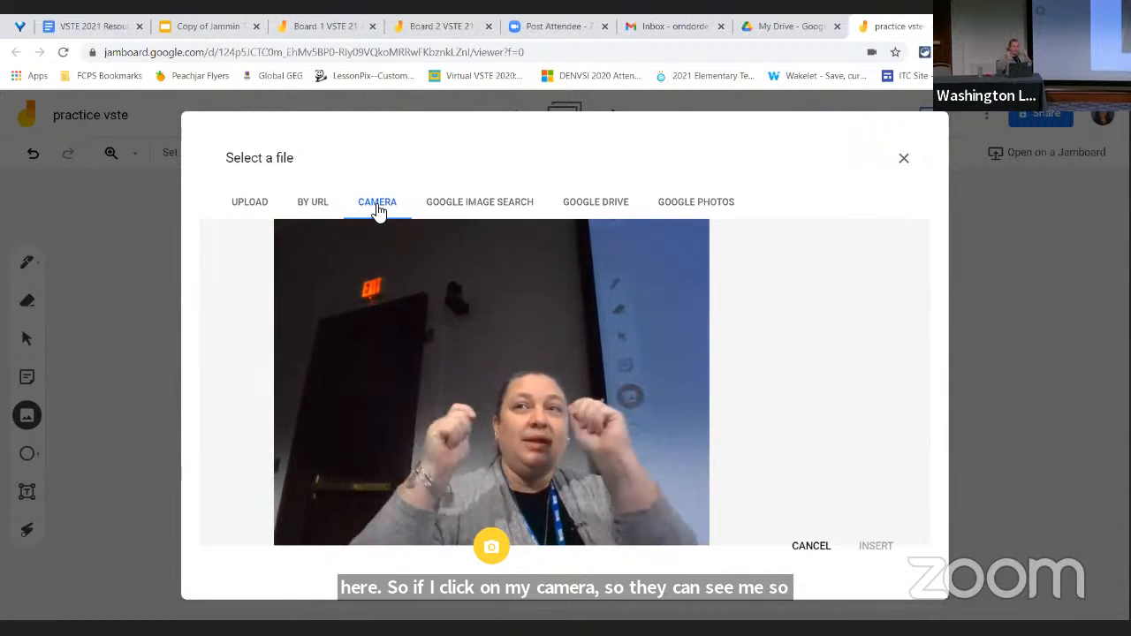
pyautogui.click(902, 160)
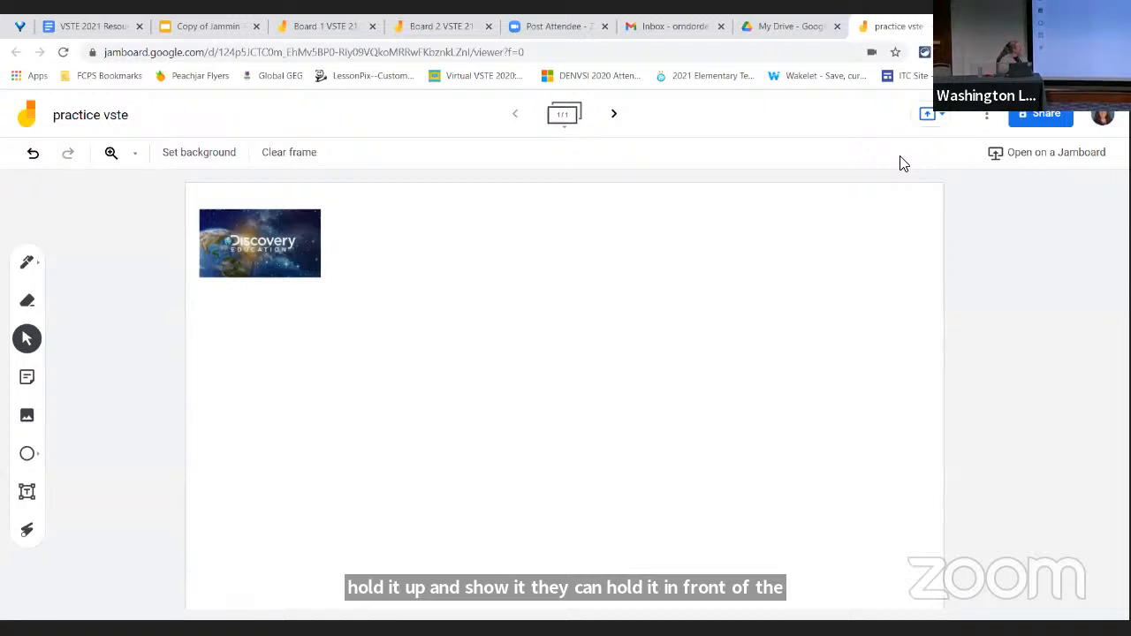
# Add a pink sticky note reading "Good Morning", and place it enlarged to the right of the Discovery Education image
pyautogui.click(28, 378)
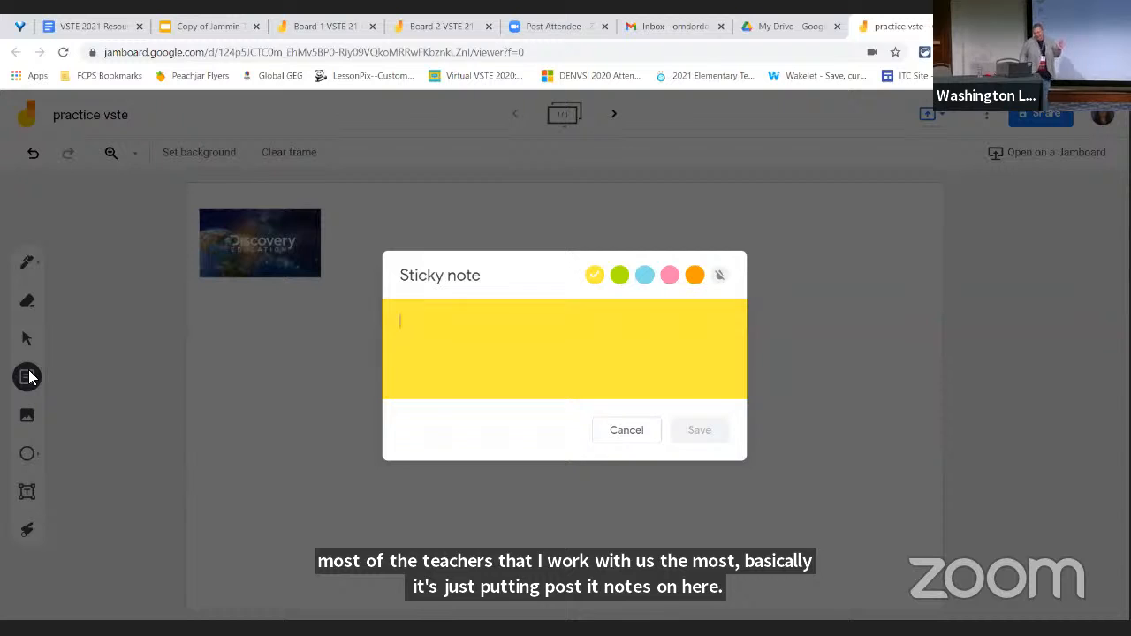
pyautogui.click(719, 275)
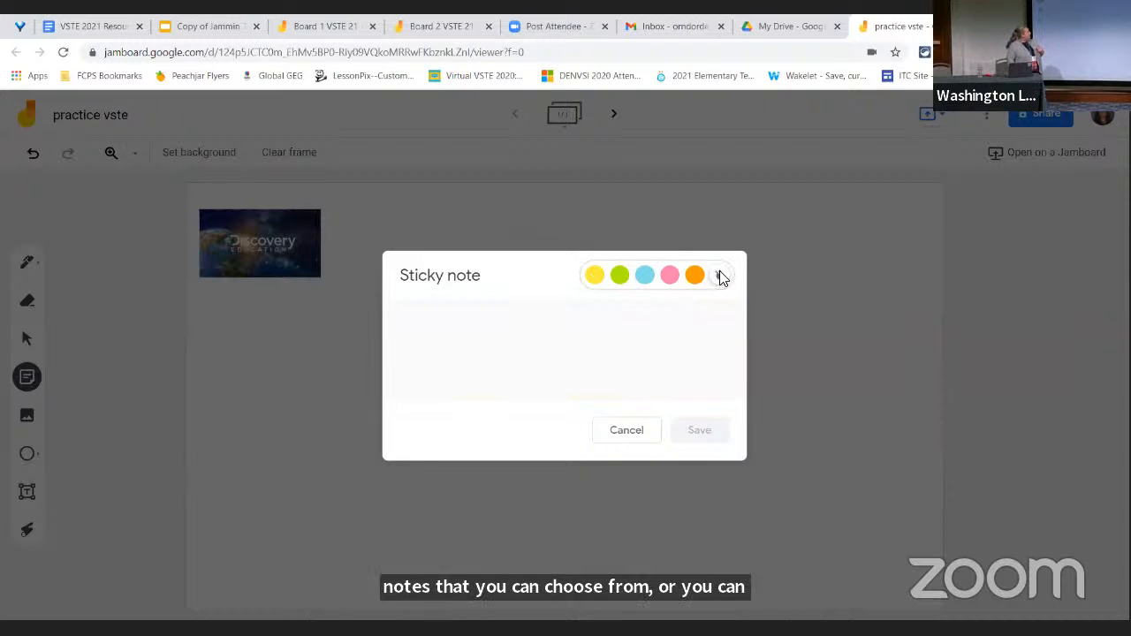
pyautogui.click(669, 278)
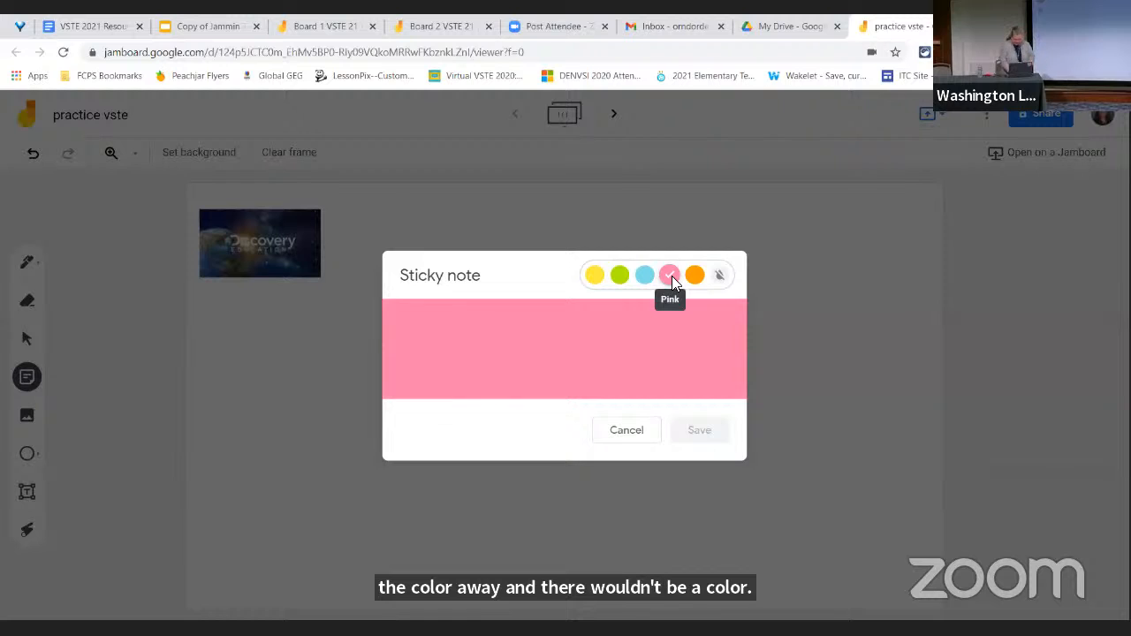
pyautogui.click(636, 327)
pyautogui.write('G')
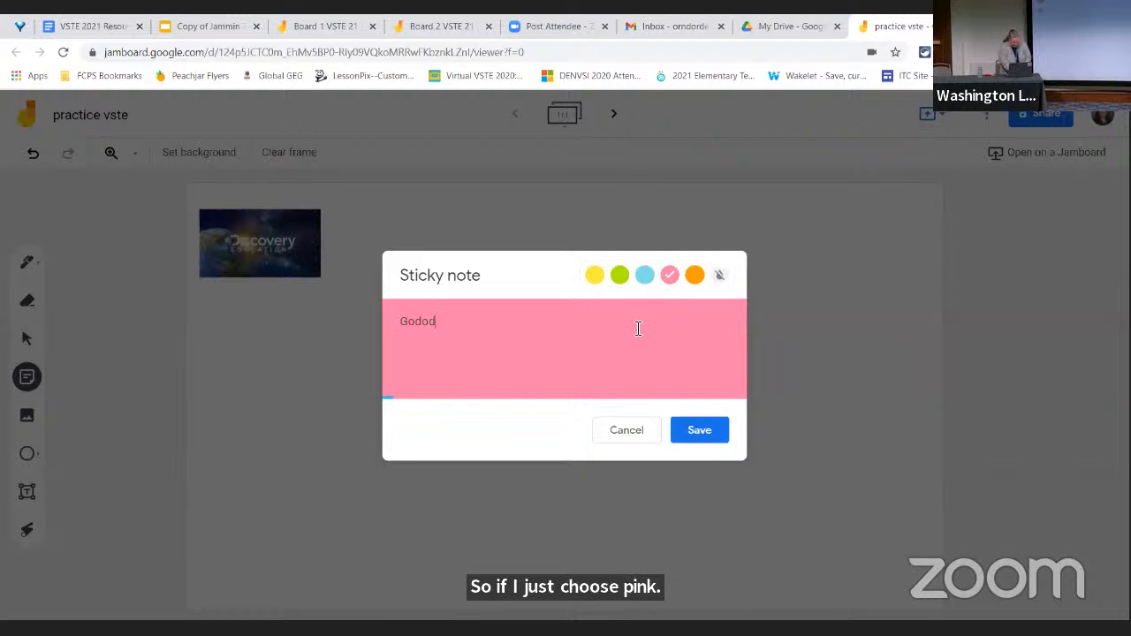
pyautogui.write('ood Morning')
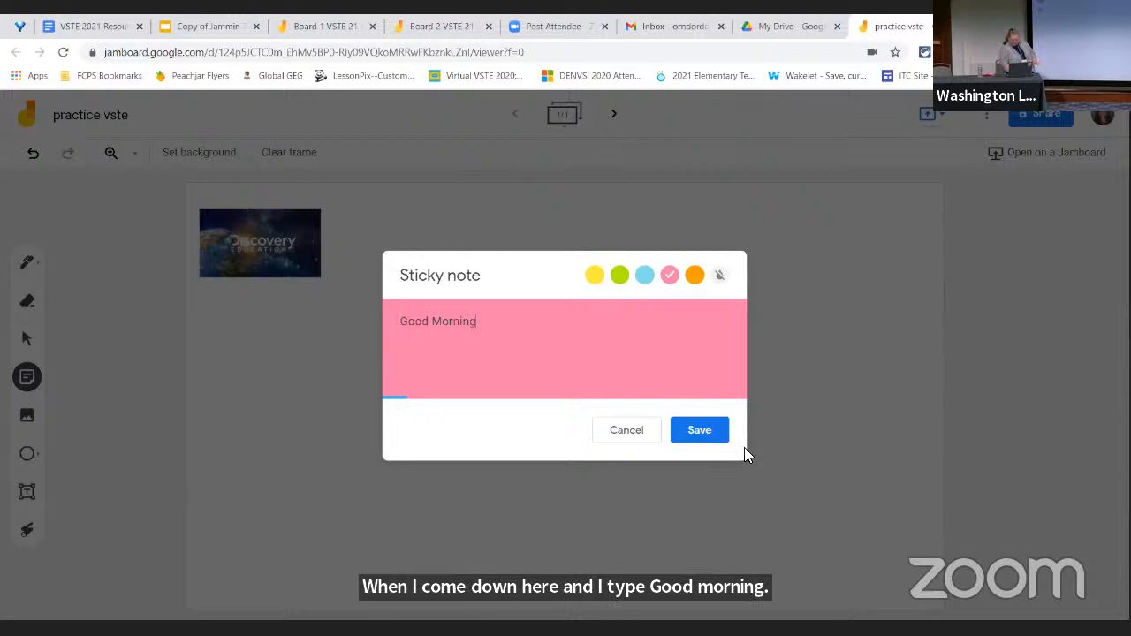
pyautogui.click(706, 430)
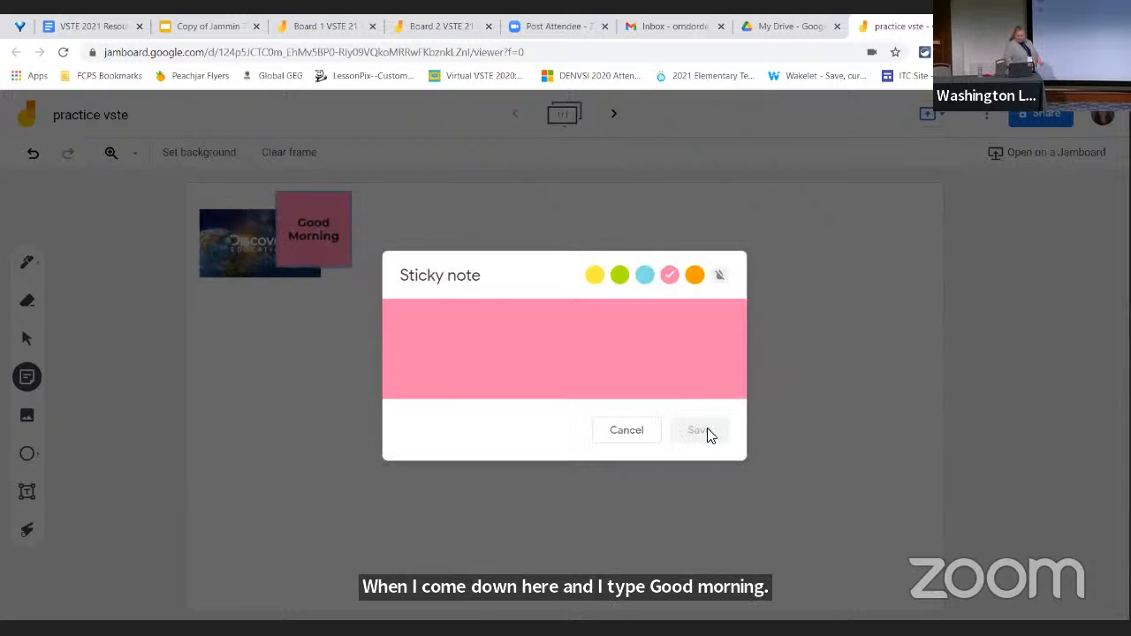
pyautogui.click(643, 432)
pyautogui.moveTo(336, 251); pyautogui.dragTo(564, 363)
pyautogui.click(564, 362)
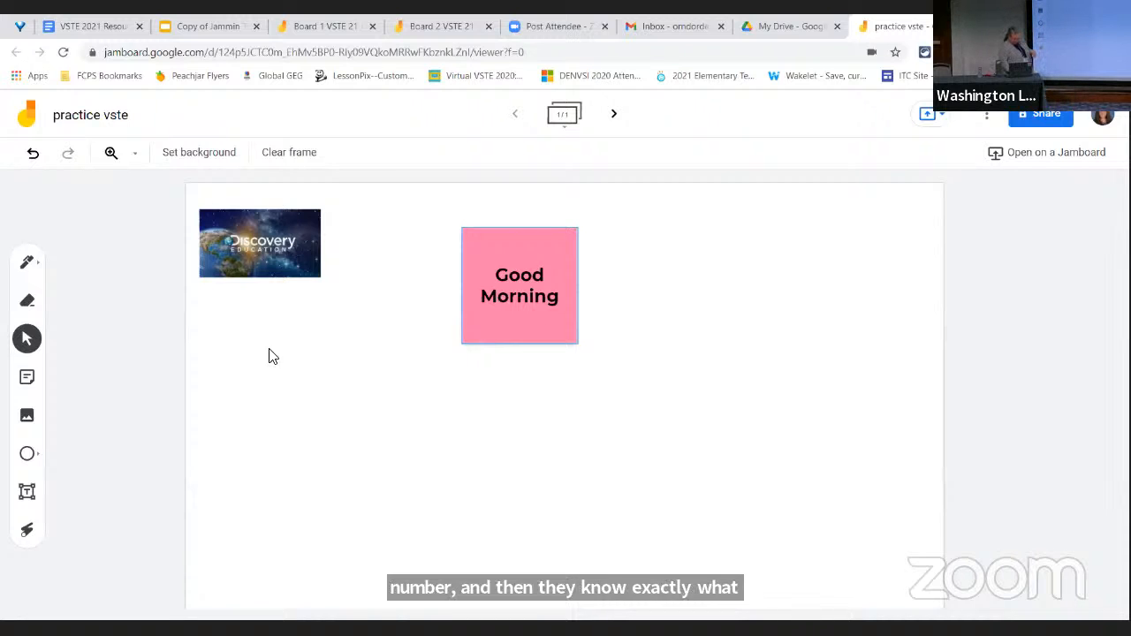
# Activate the Shape tool and show the shapes it offers
pyautogui.click(29, 454)
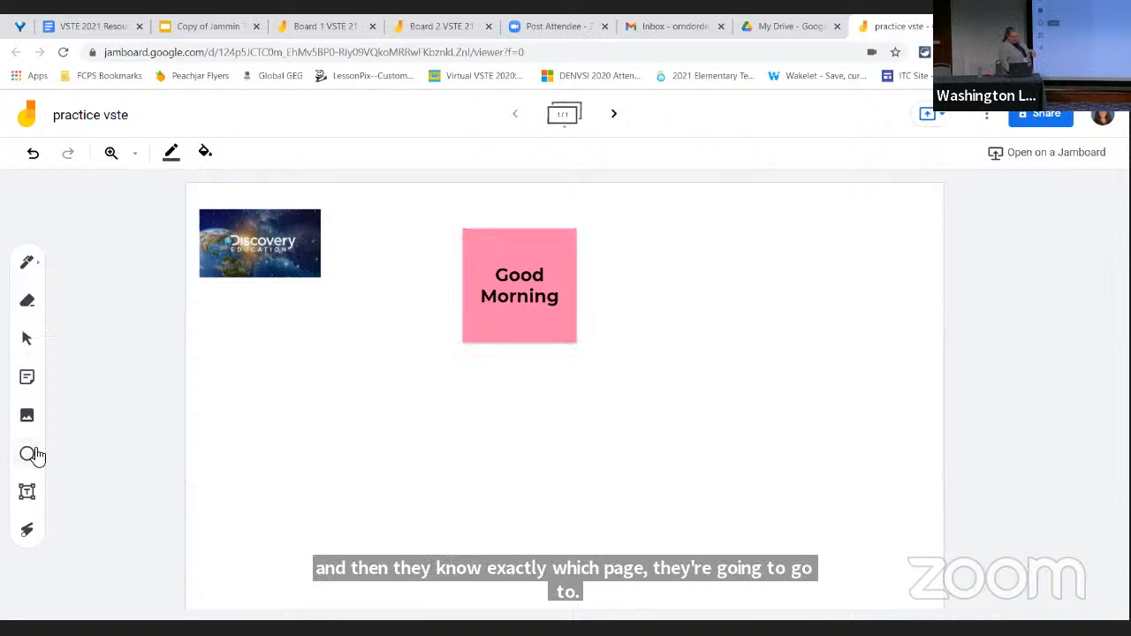
pyautogui.click(30, 456)
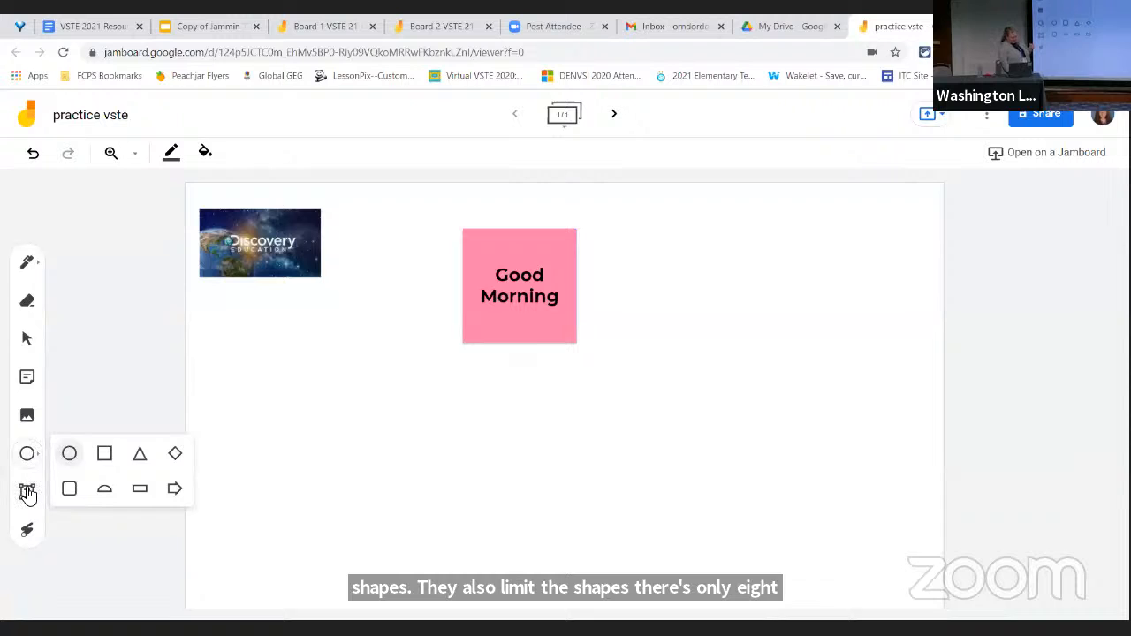
# Add a text box reading "Today is Tuesday." on the blank area below the Discovery Education image
pyautogui.click(27, 492)
pyautogui.click(299, 392)
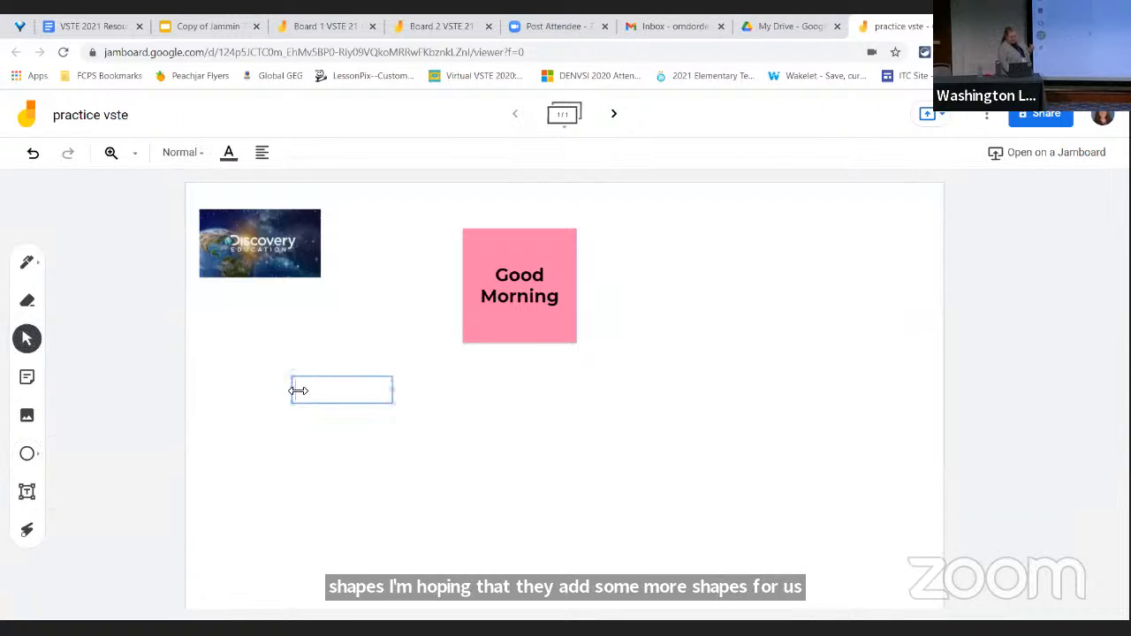
pyautogui.write('Today is Tuesday.')
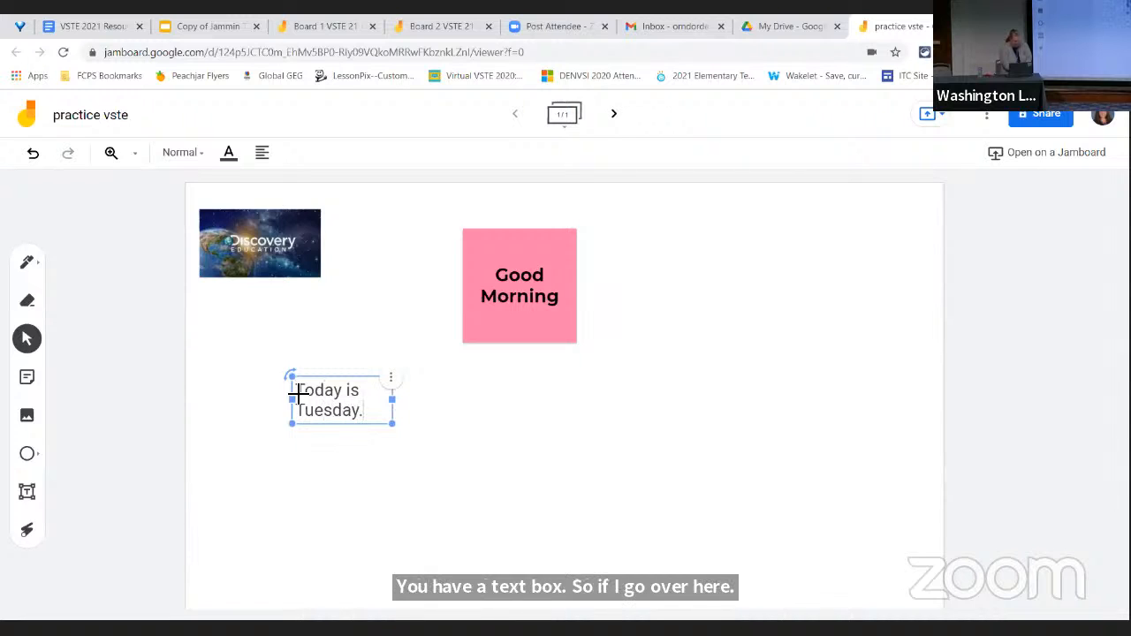
pyautogui.click(21, 168)
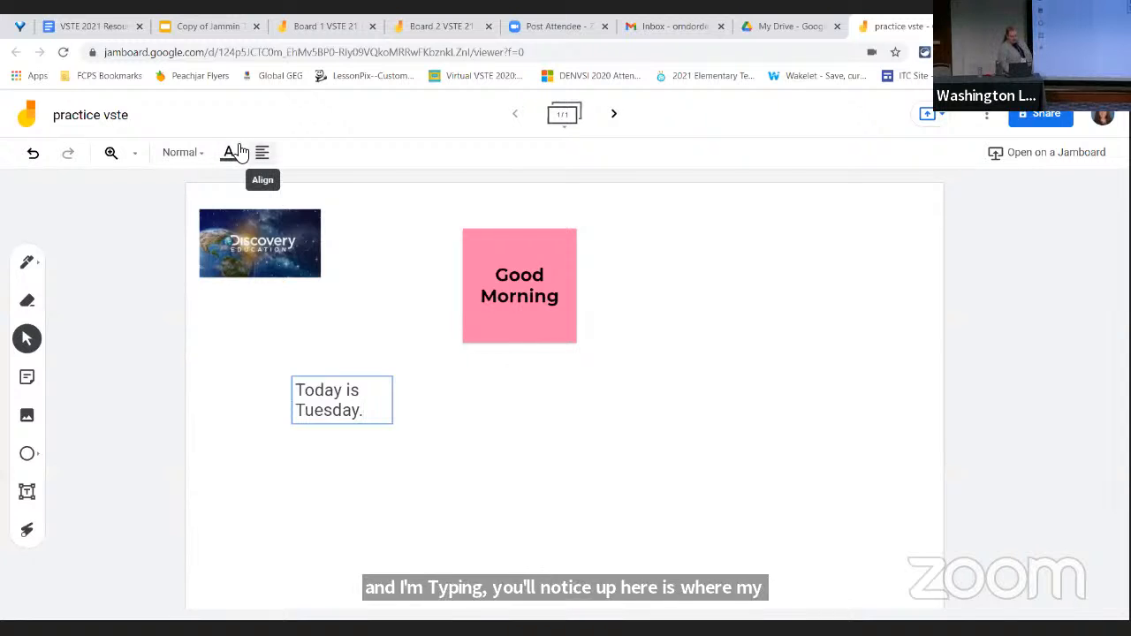
# Try the Display style on the "Today is Tuesday." text, and settle on the Subtitle style
pyautogui.click(200, 157)
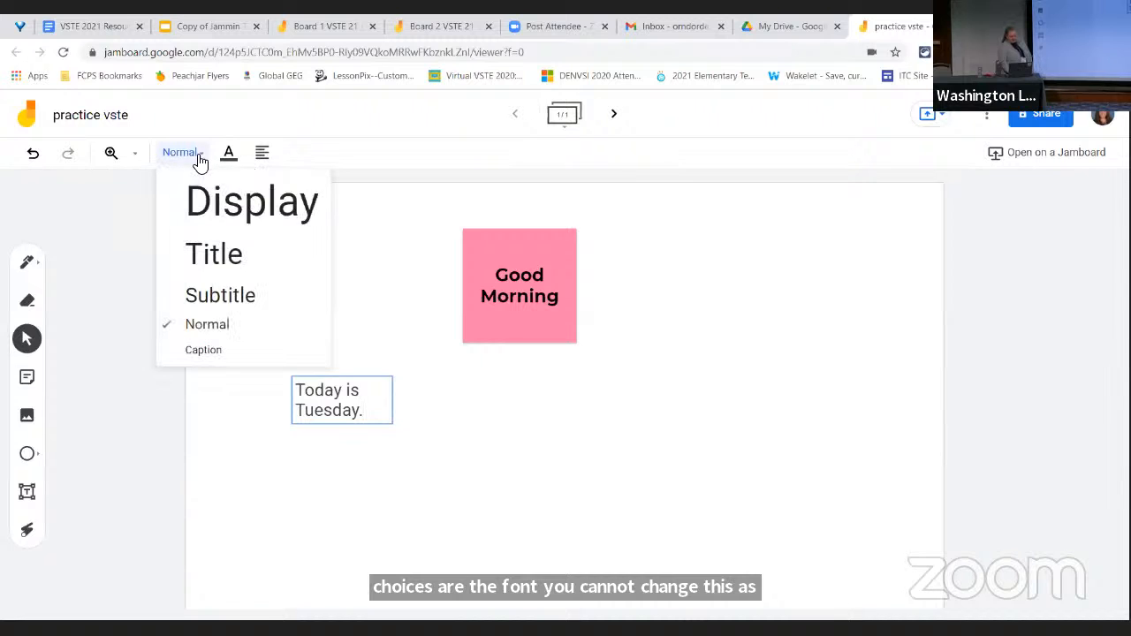
pyautogui.click(210, 194)
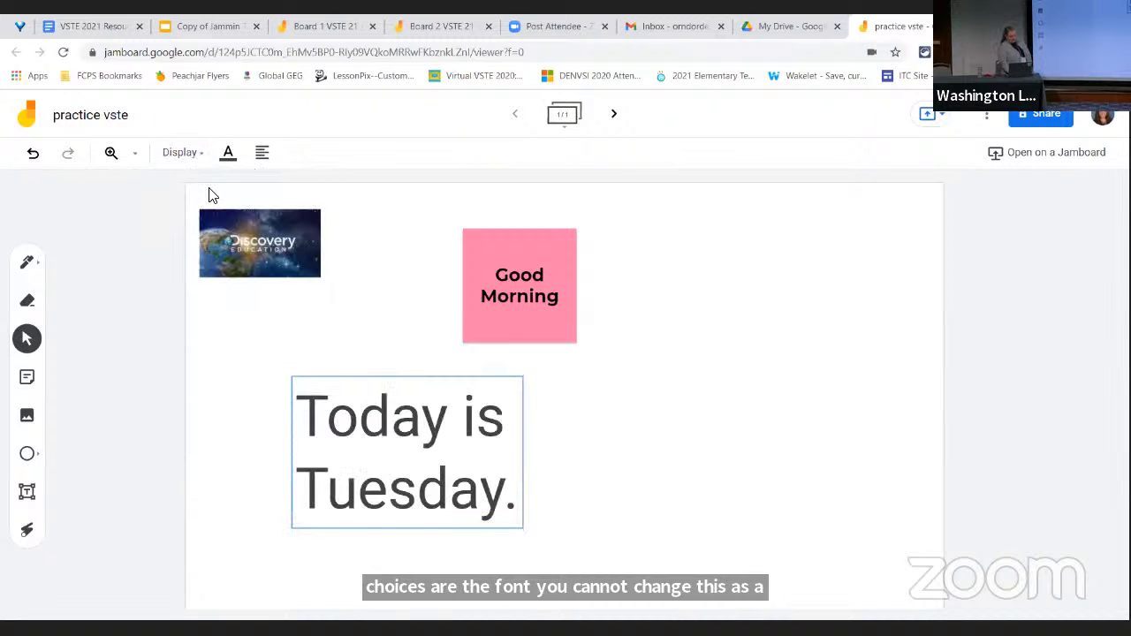
pyautogui.click(196, 159)
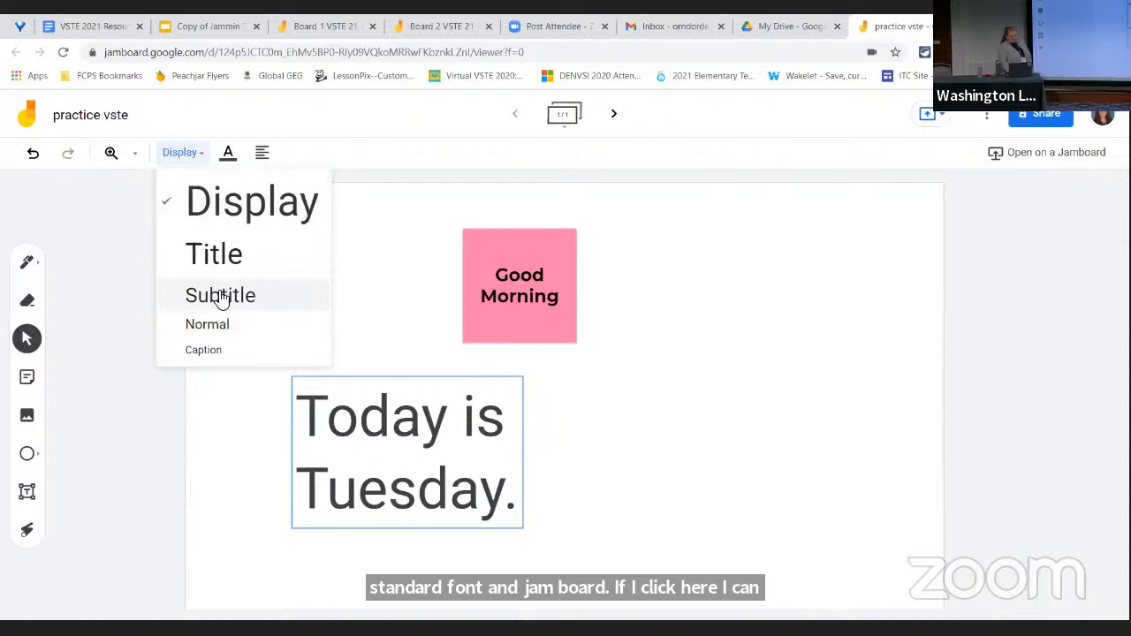
pyautogui.click(220, 295)
# Colour the "Today is Tuesday." text red, and view its alignment options before deselecting the text box
pyautogui.click(228, 159)
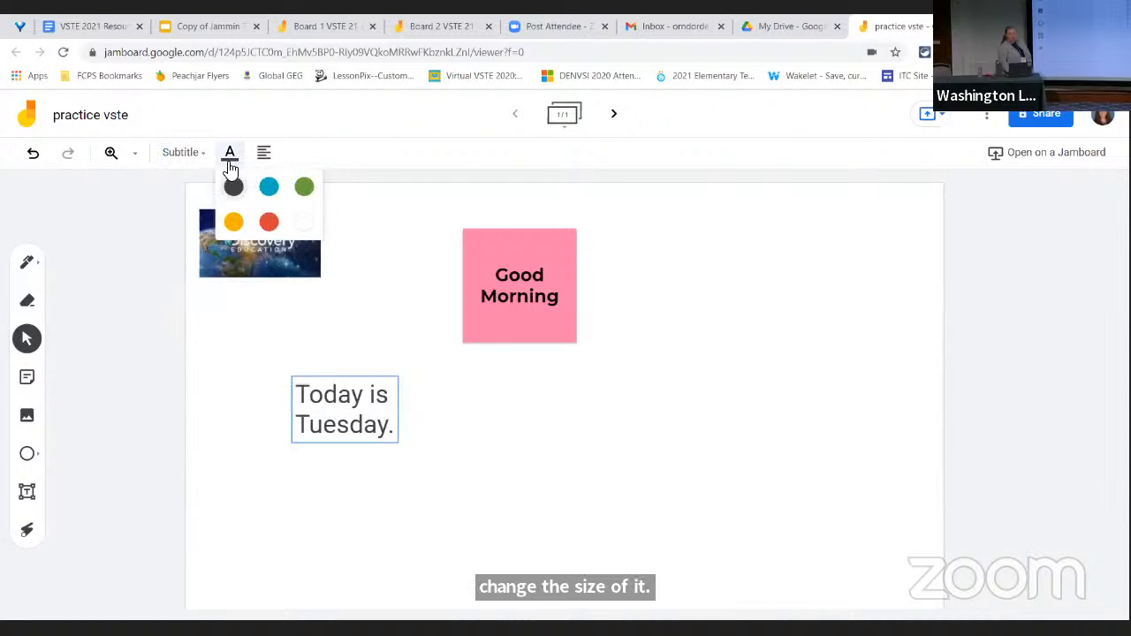
pyautogui.click(269, 222)
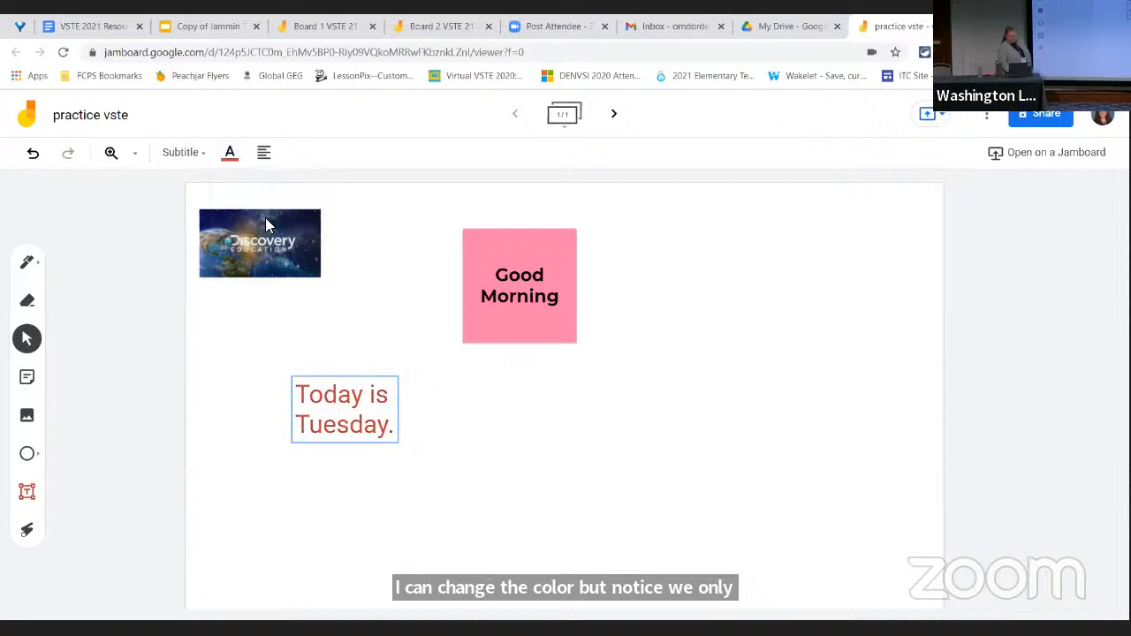
pyautogui.click(264, 164)
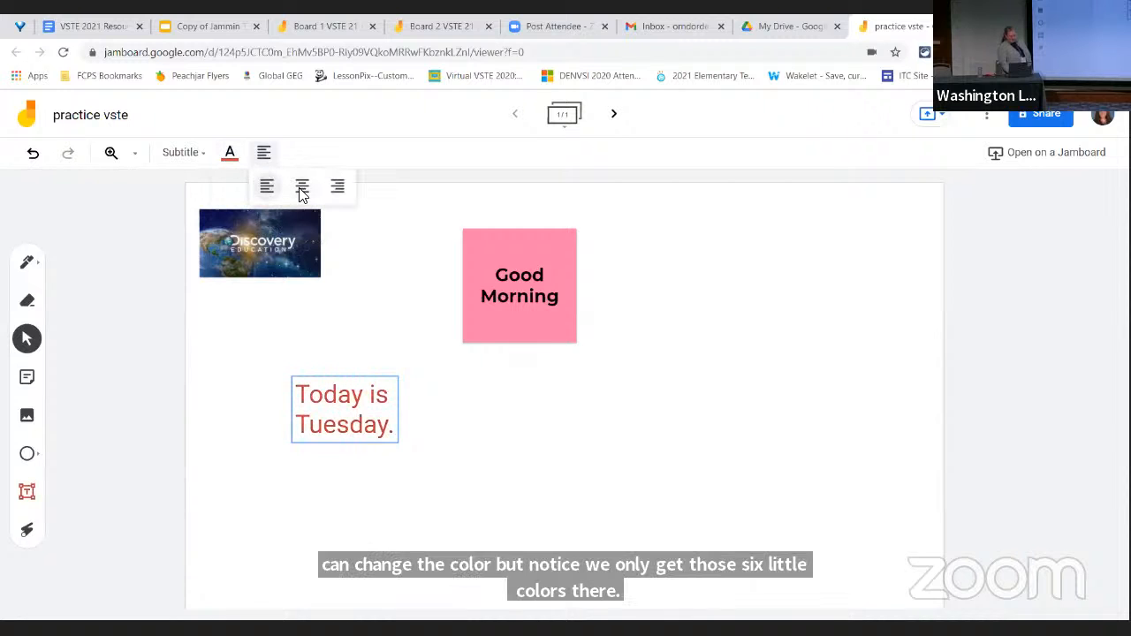
pyautogui.click(360, 497)
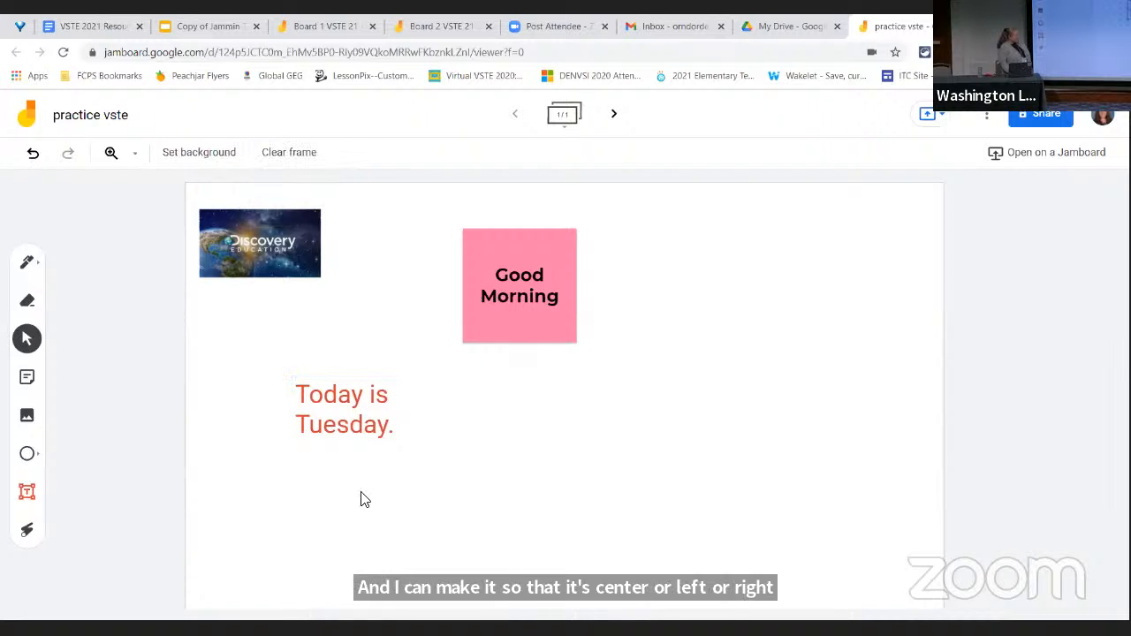
# Activate the Laser tool and point with it on the blank board area and at the "Good Morning" sticky note
pyautogui.rightClick(31, 533)
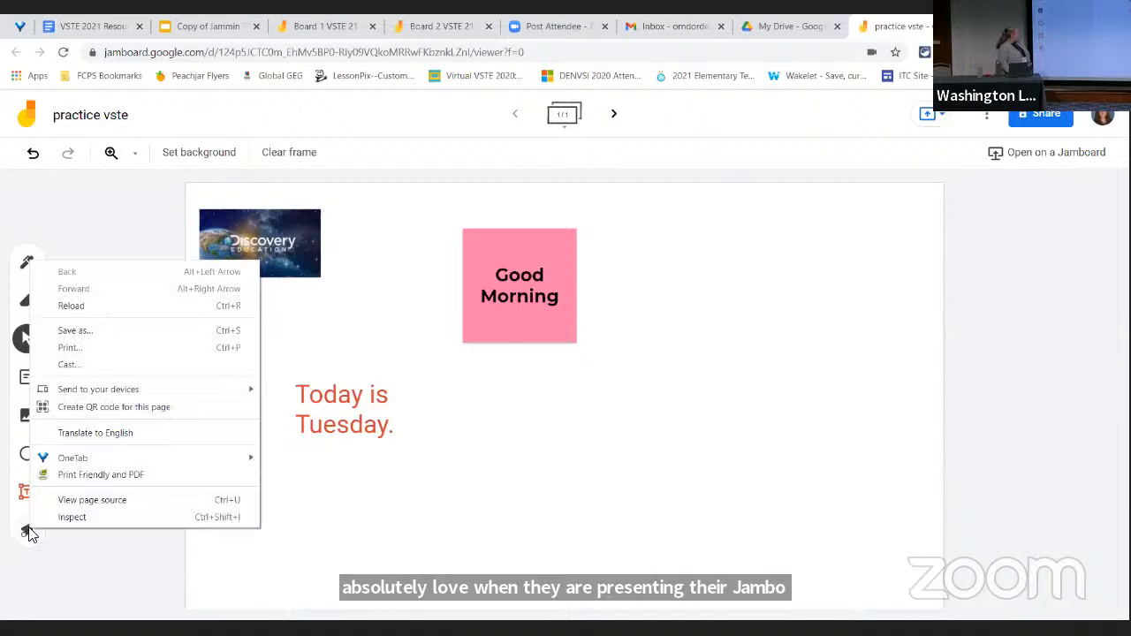
pyautogui.click(27, 530)
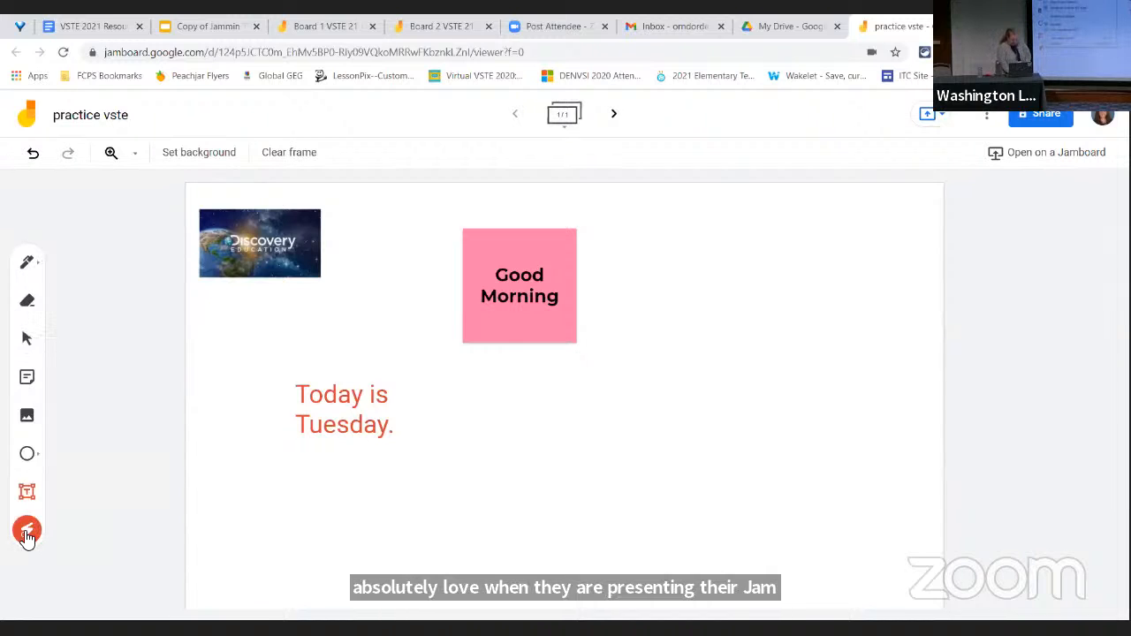
pyautogui.moveTo(406, 366)
pyautogui.mouseDown()
pyautogui.moveTo(295, 462)
pyautogui.moveTo(432, 362)
pyautogui.mouseUp()
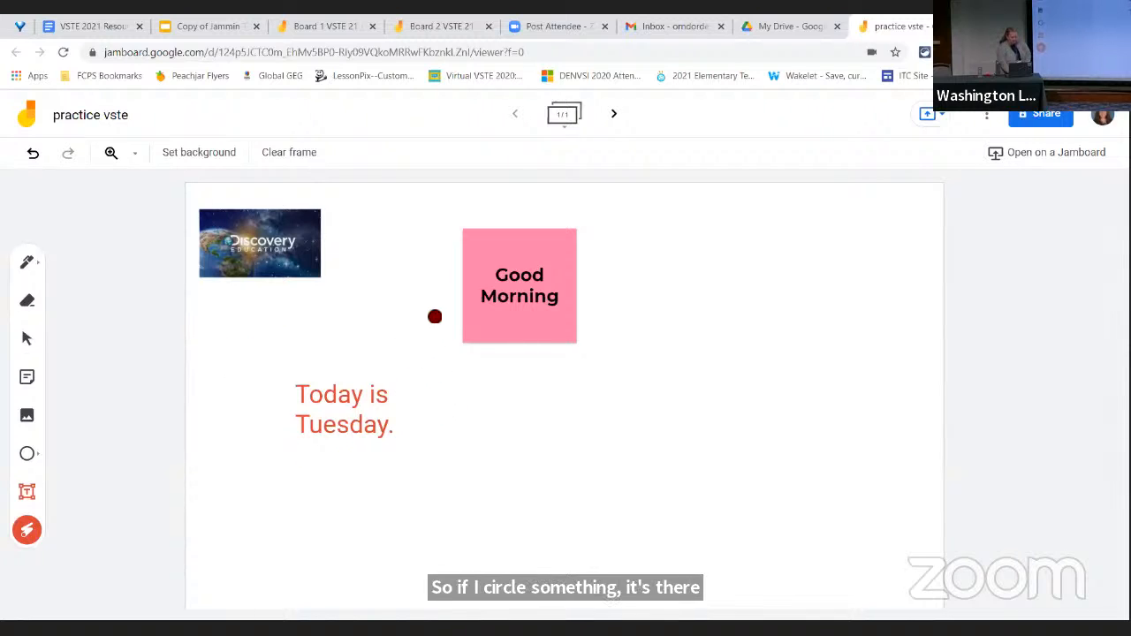
pyautogui.moveTo(434, 316)
pyautogui.mouseDown()
pyautogui.moveTo(492, 379)
pyautogui.moveTo(467, 269)
pyautogui.mouseUp()
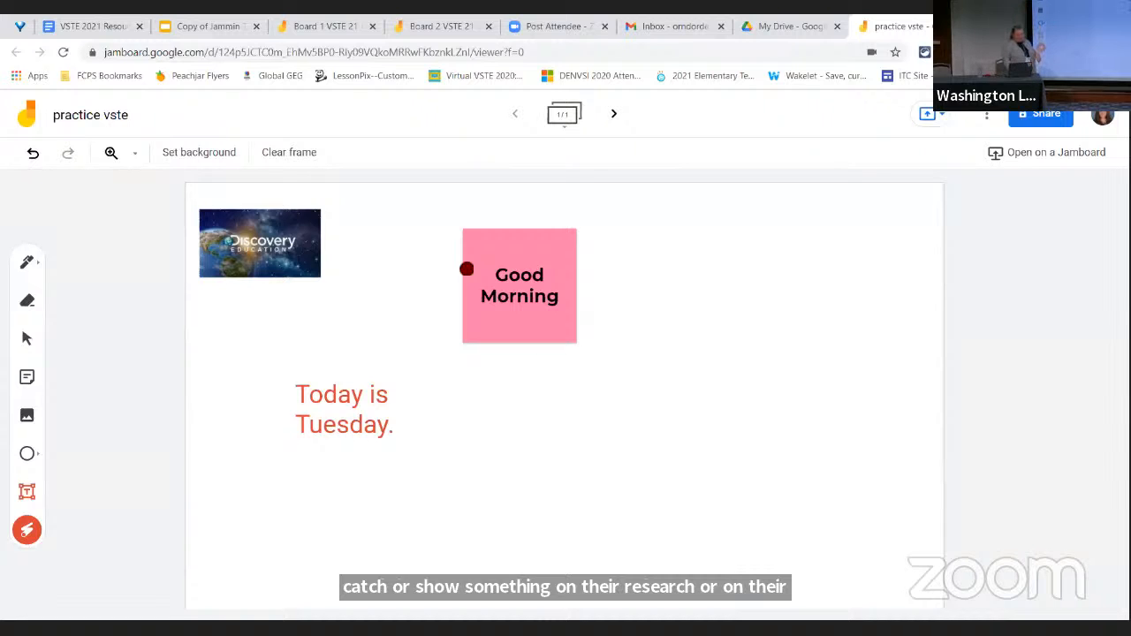
# Set the frame's background to the uploaded Discovery Education image "de" from the Downloads folder
pyautogui.click(214, 159)
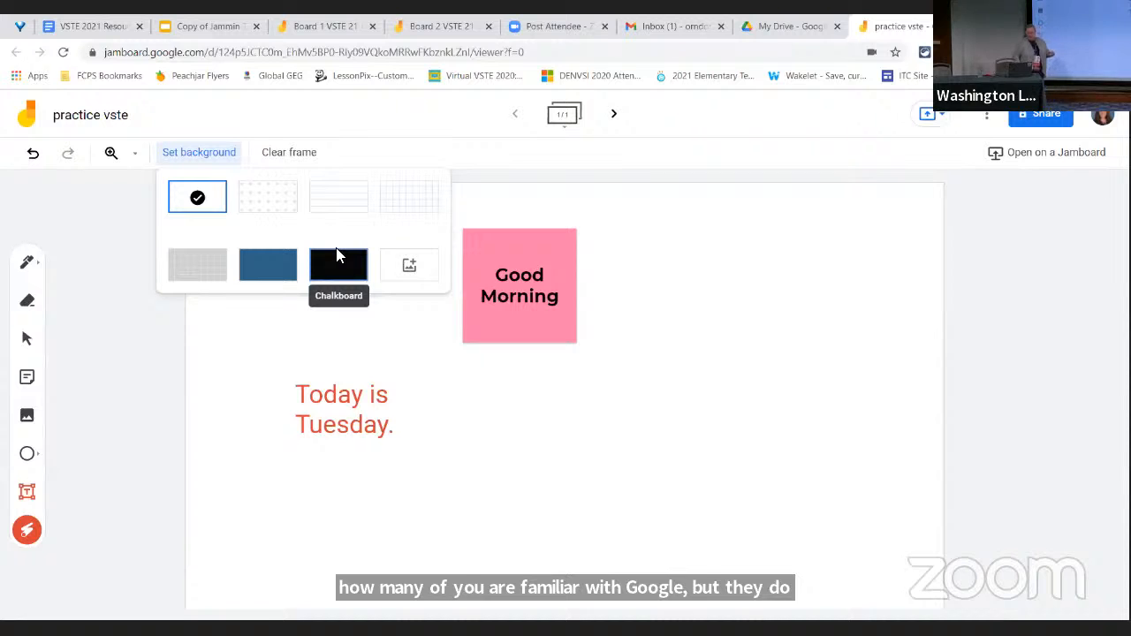
pyautogui.click(408, 270)
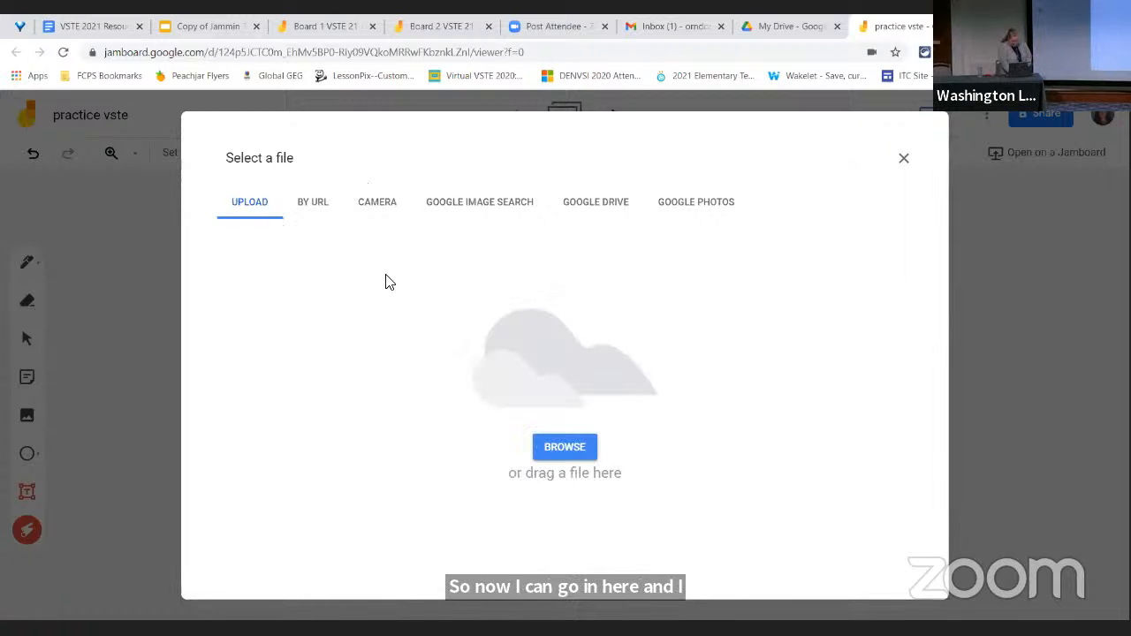
pyautogui.click(546, 441)
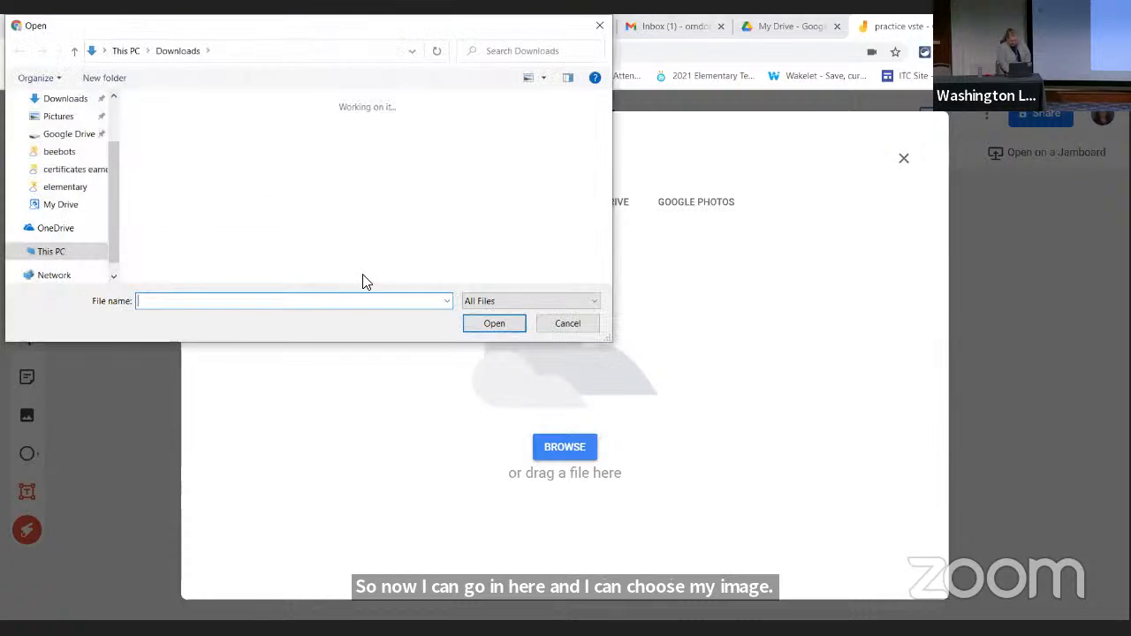
pyautogui.scroll(-3, 327, 205)
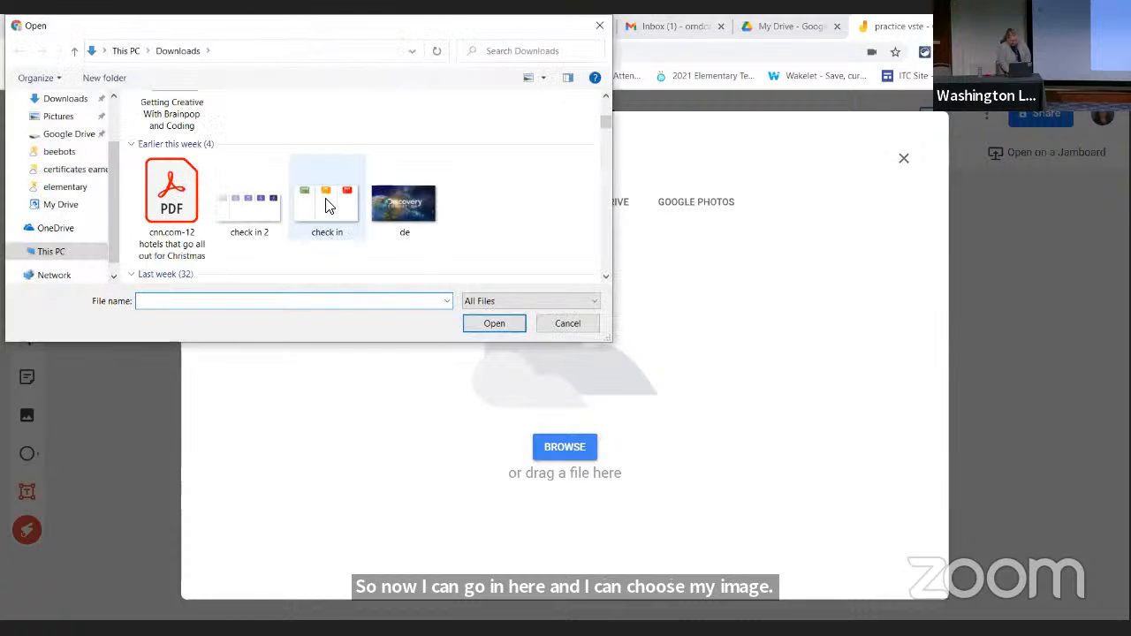
pyautogui.click(393, 205)
pyautogui.click(492, 324)
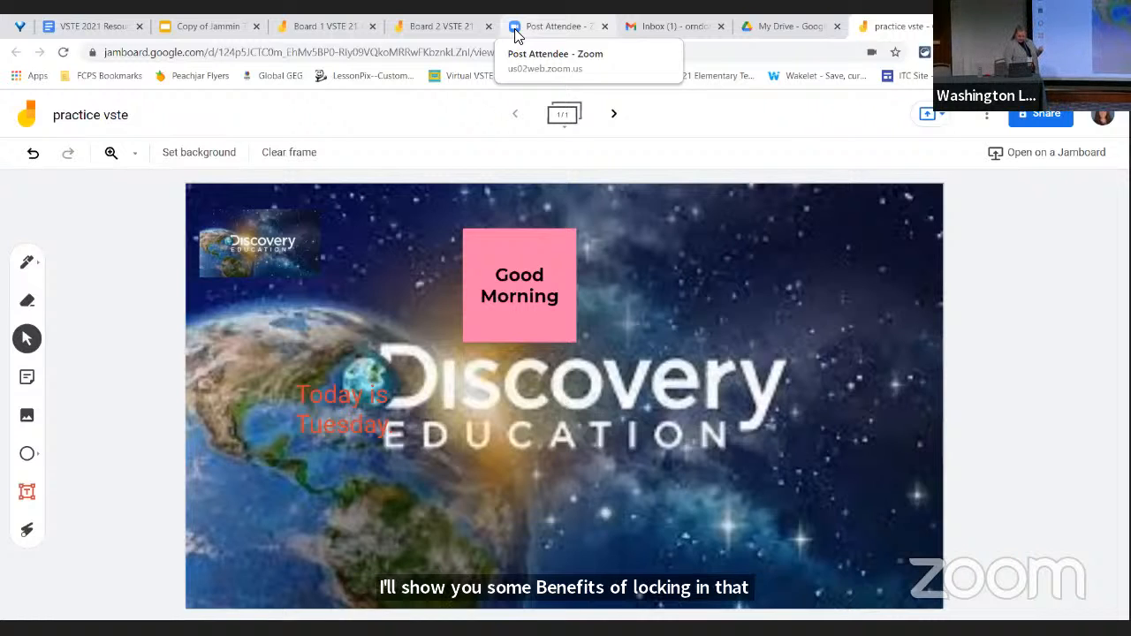
# Preview the December 7, 8:31 AM version in the board's version history, and return to the board without restoring it
pyautogui.click(985, 117)
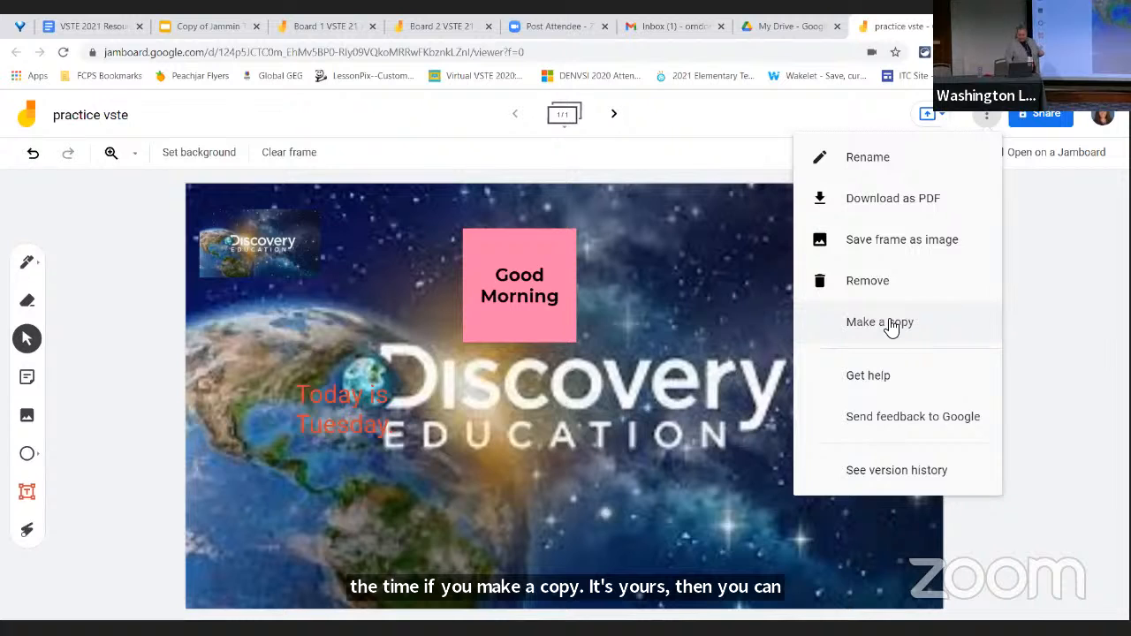
pyautogui.click(883, 477)
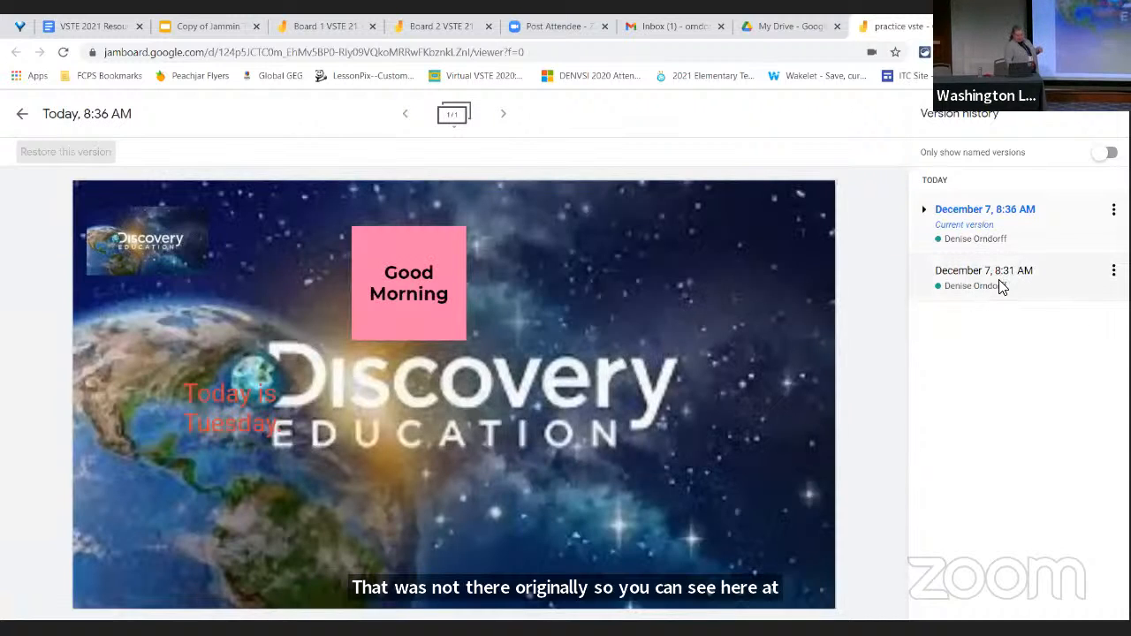
pyautogui.click(1003, 284)
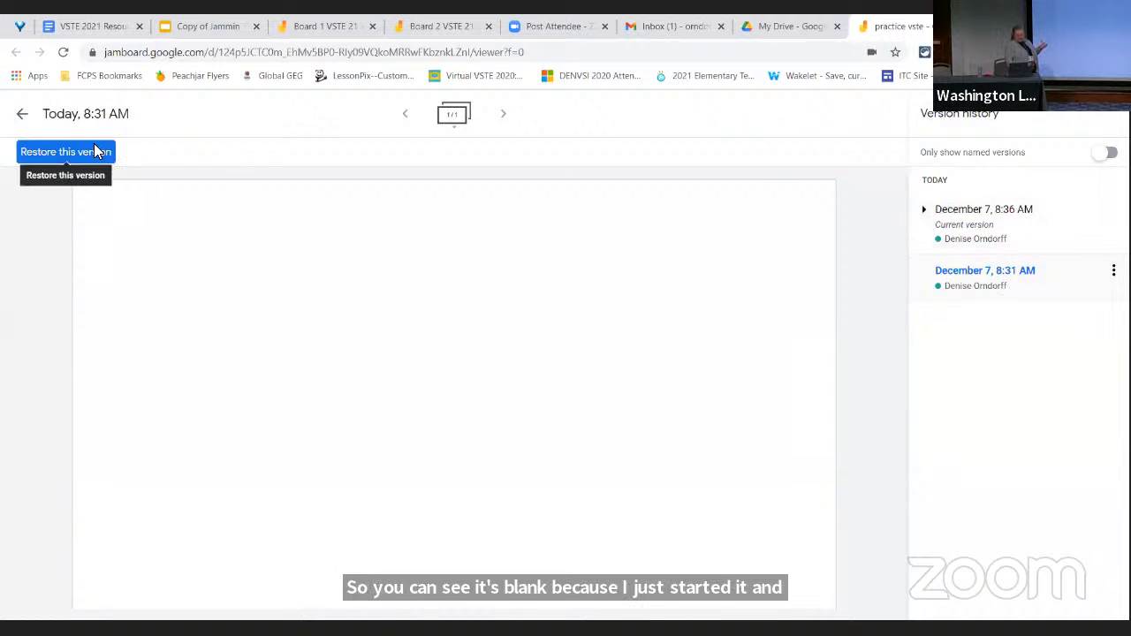
pyautogui.click(22, 118)
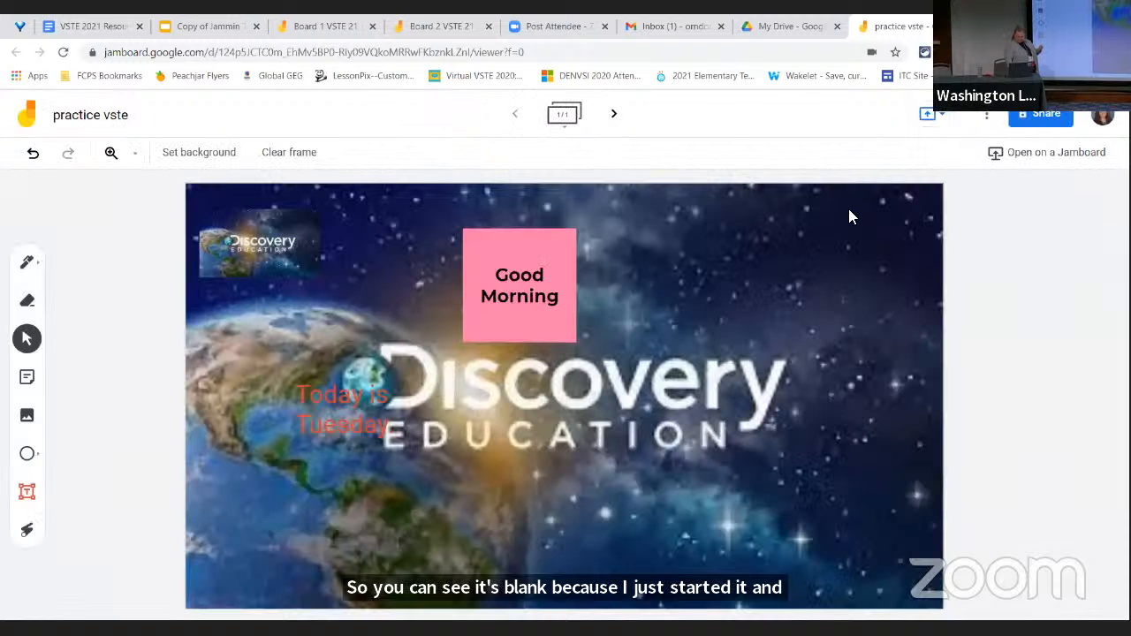
# View the board's sharing and link access options, and close them without making changes
pyautogui.click(1028, 115)
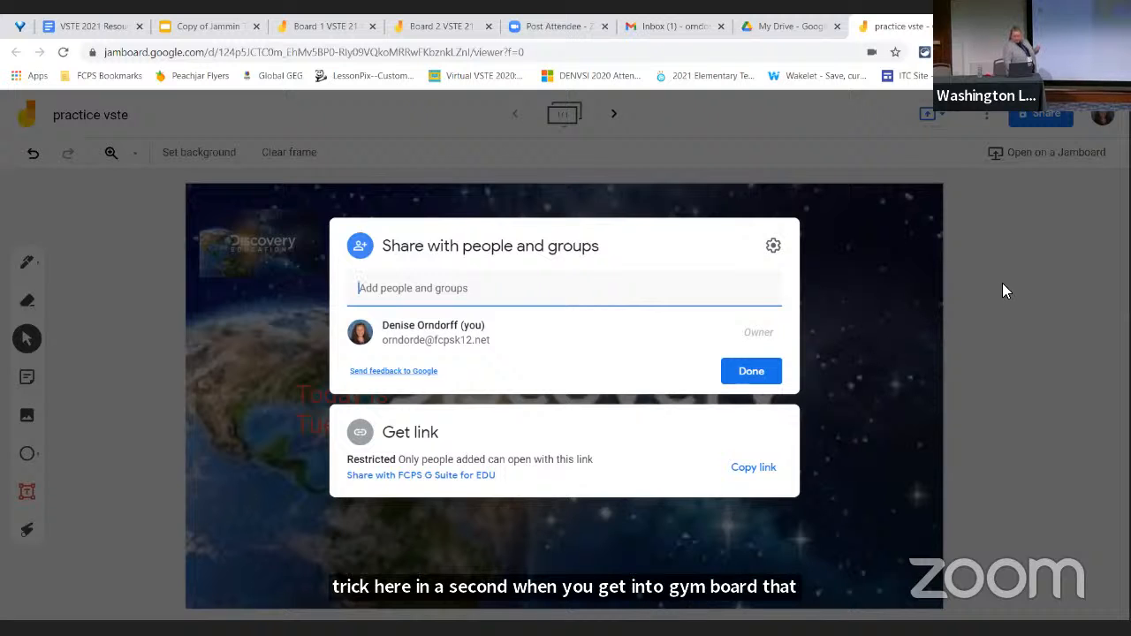
pyautogui.click(978, 262)
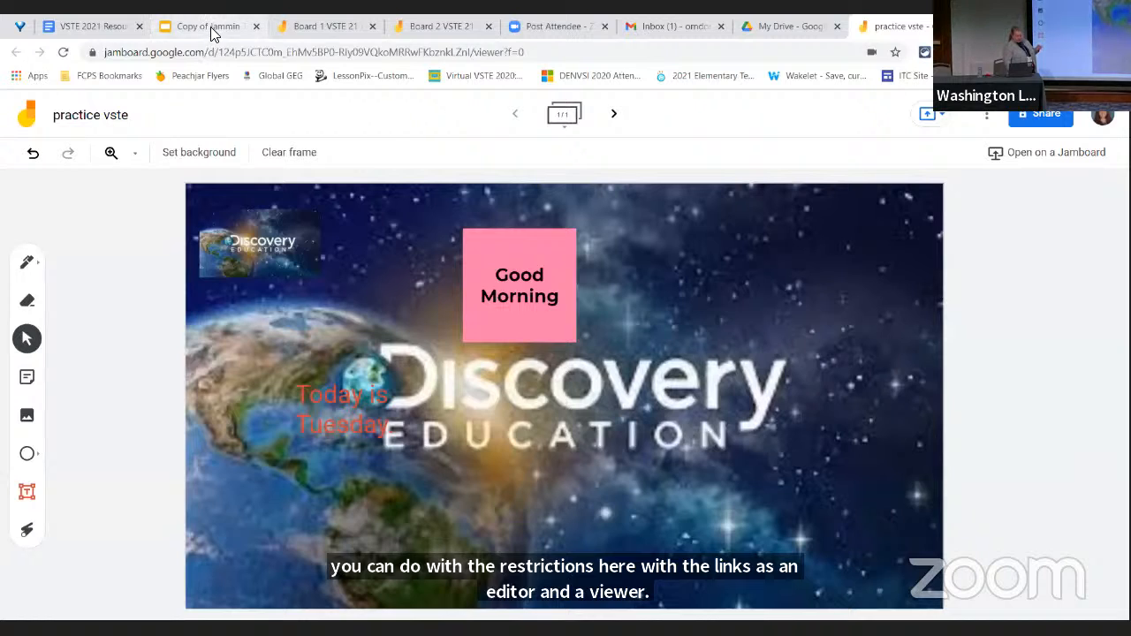
# Switch to the "Copy of Jammin Through the Classroom with Jamboard" Google Slides deck and present its "Getting Started" slide full screen
pyautogui.click(213, 30)
pyautogui.click(102, 353)
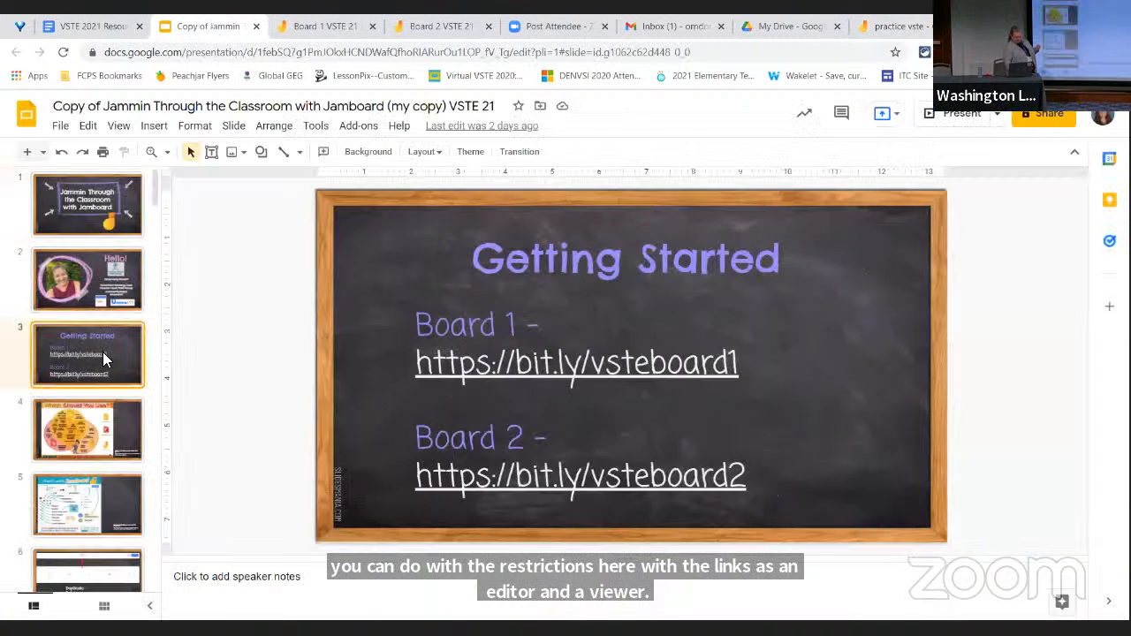
pyautogui.click(961, 115)
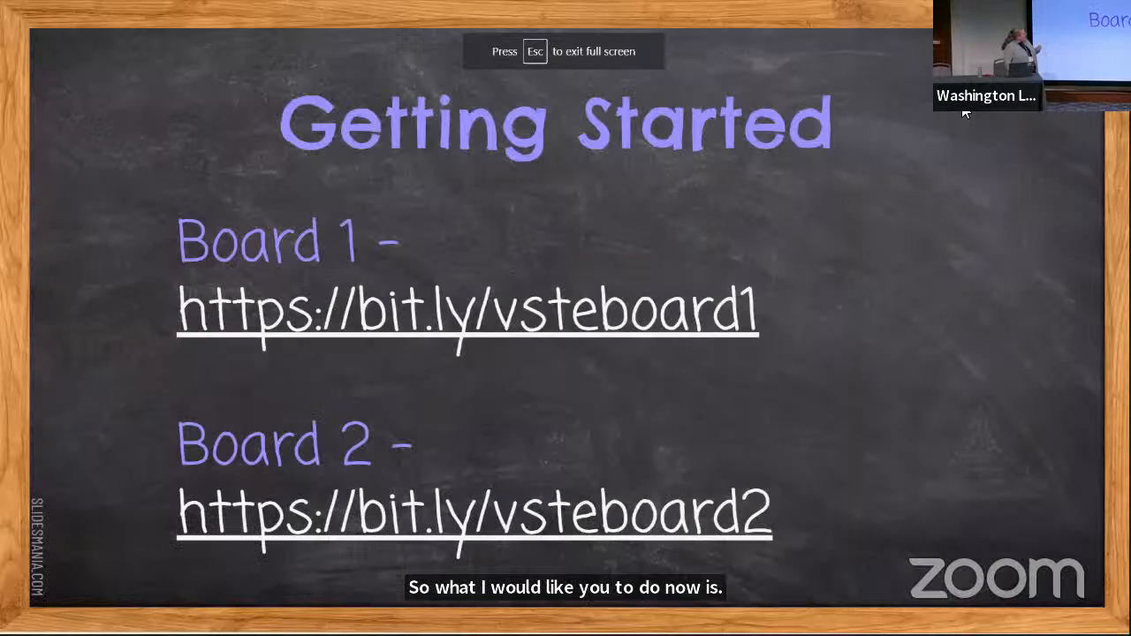
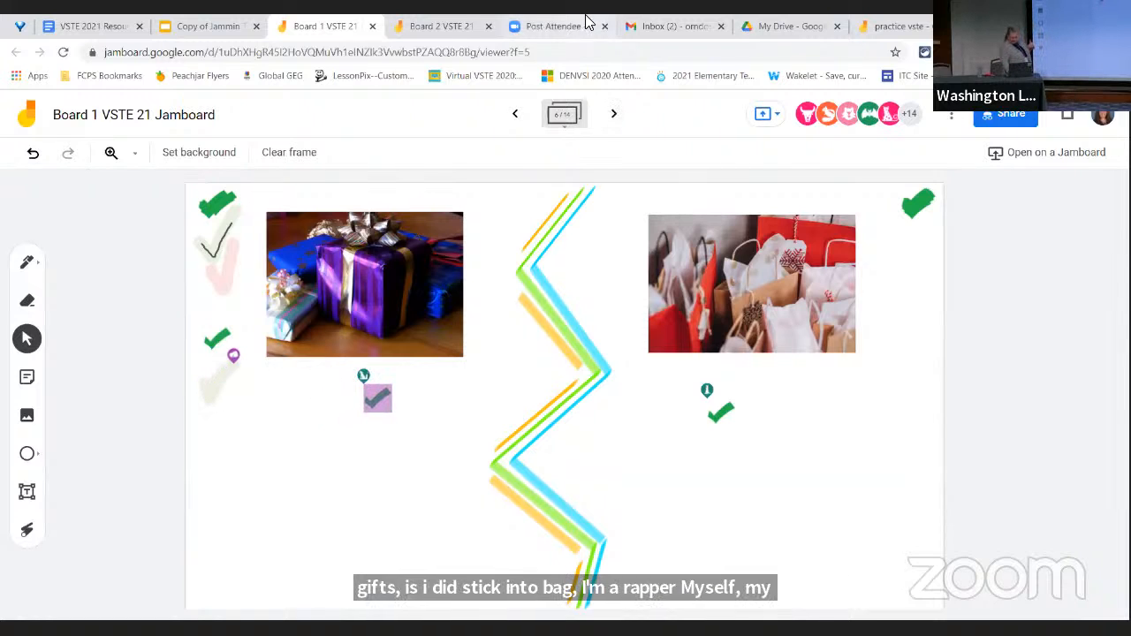
# Switch to the "Board 2 VSTE 21 Jamboard" and advance to frame 6 to view the gift-wrapping versus gift-bag check-in
pyautogui.click(459, 35)
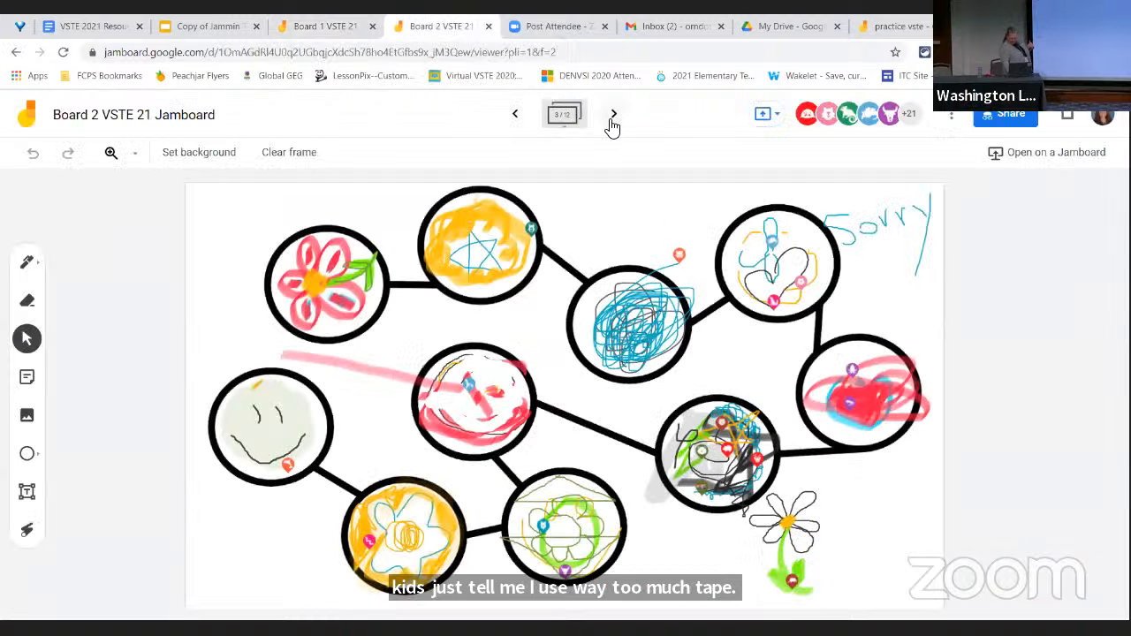
pyautogui.click(612, 119)
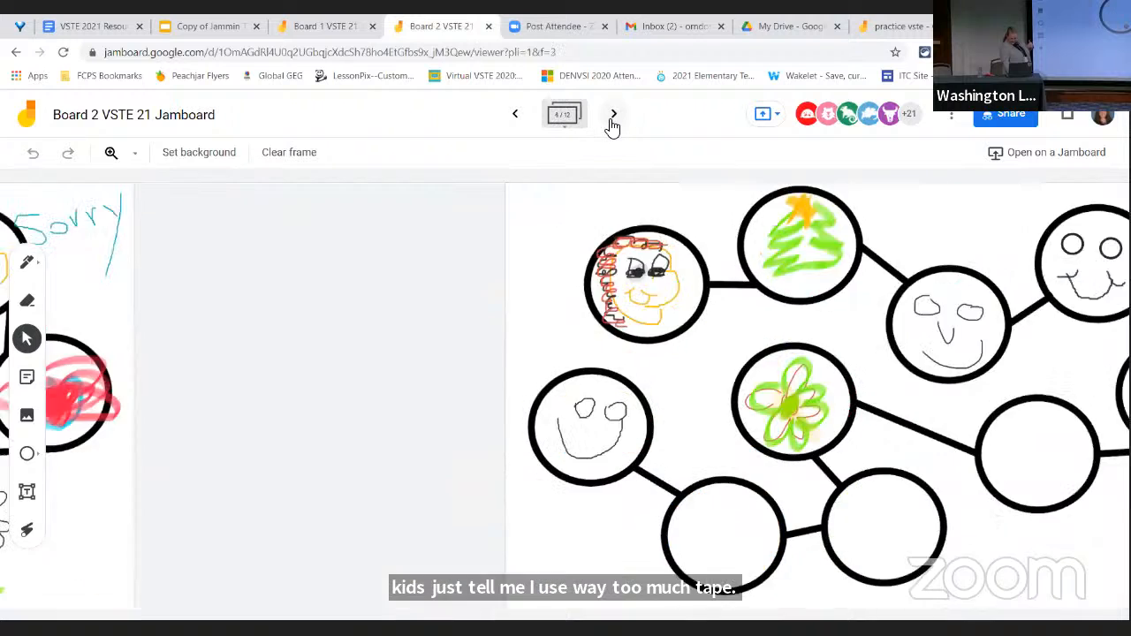
pyautogui.click(612, 120)
pyautogui.click(613, 119)
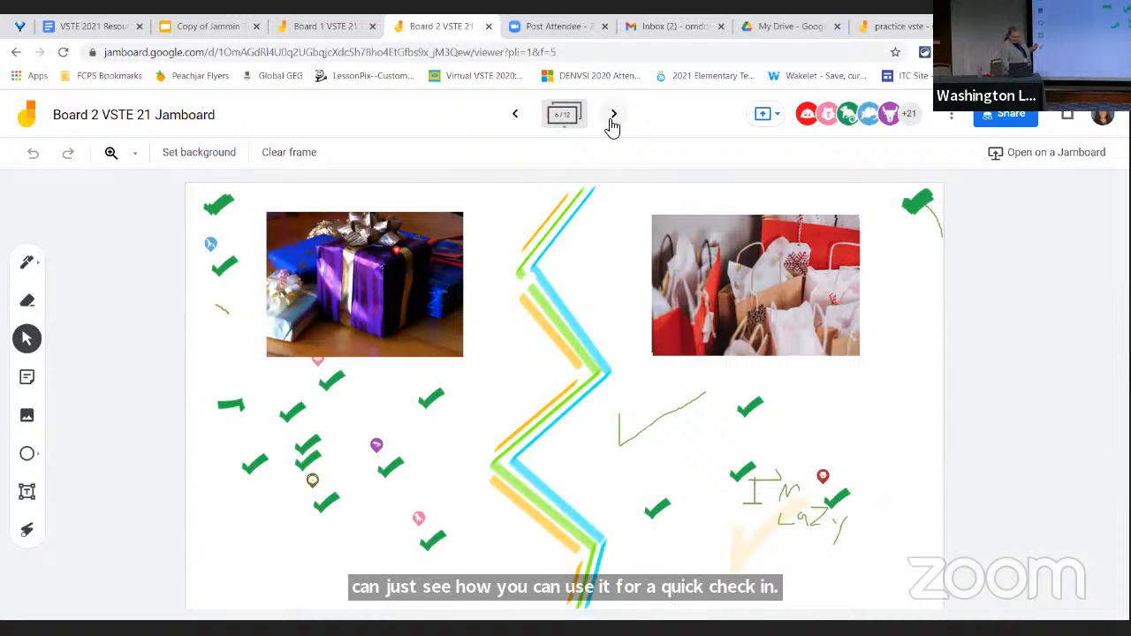
# On Board 2's "What kind of pet do you have?" frame, add a yellow sticky note with the presenter's first name, shrunk and placed above the cat
pyautogui.click(608, 120)
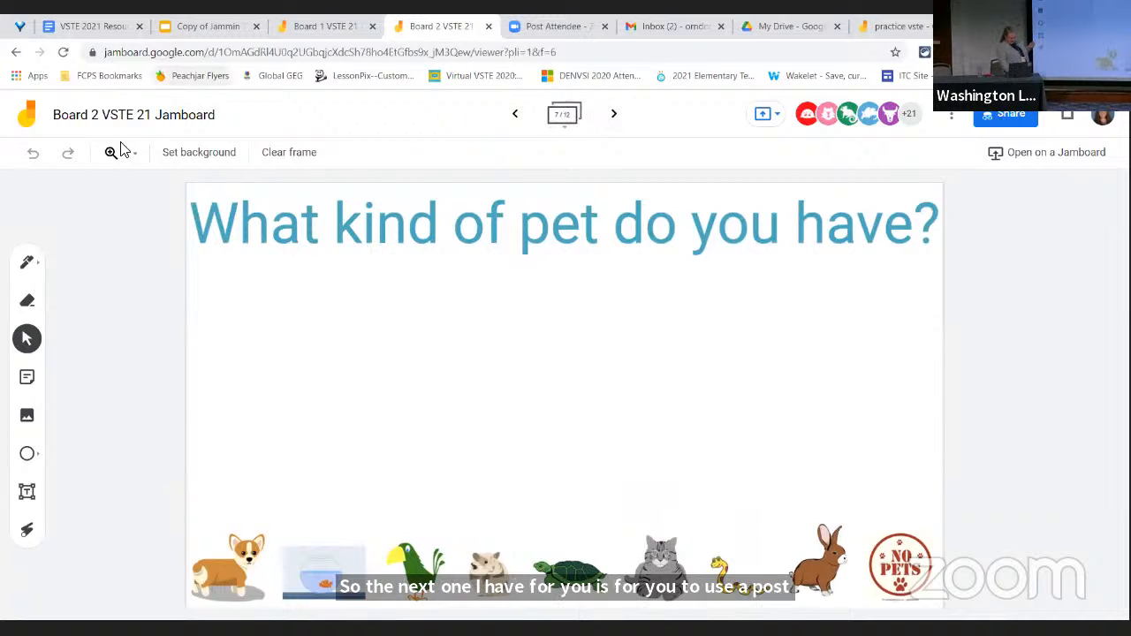
pyautogui.click(29, 380)
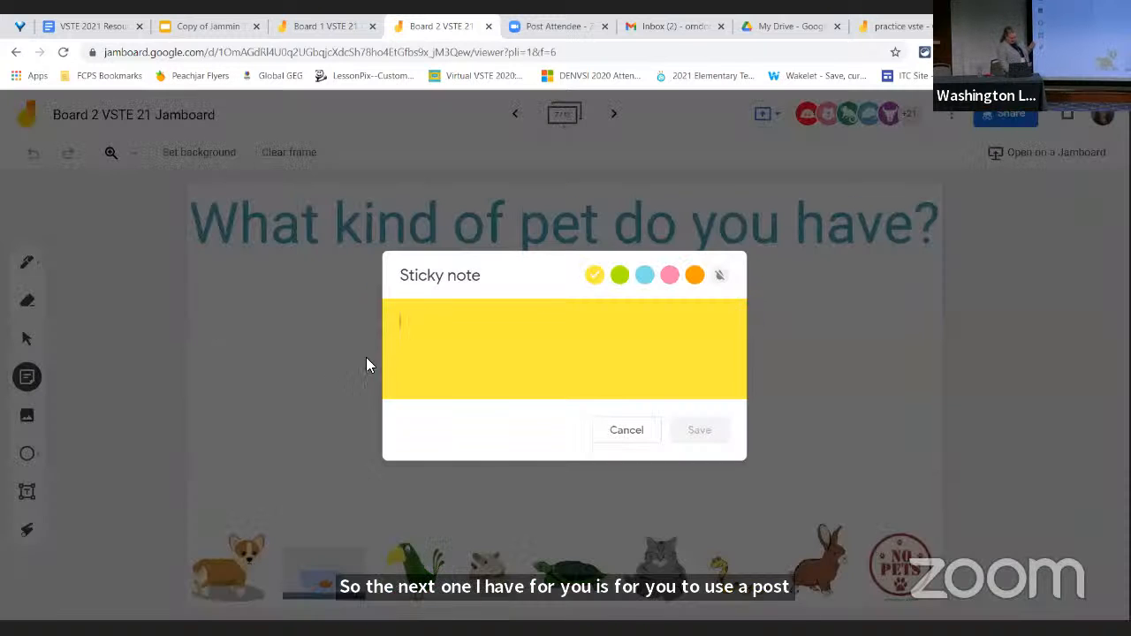
pyautogui.write('denise')
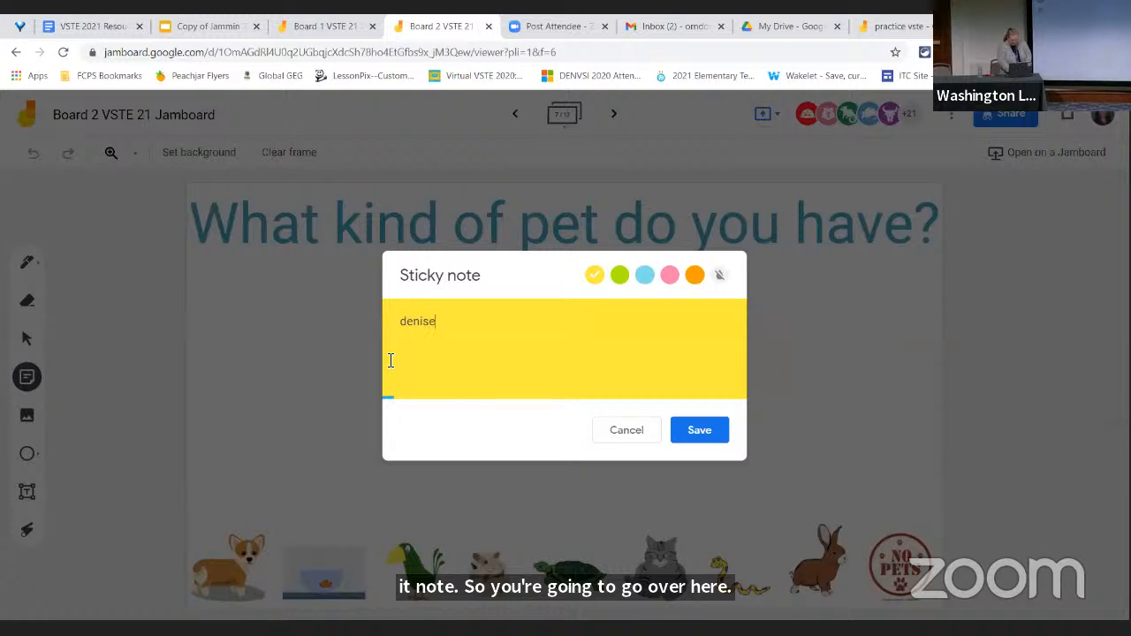
pyautogui.click(694, 437)
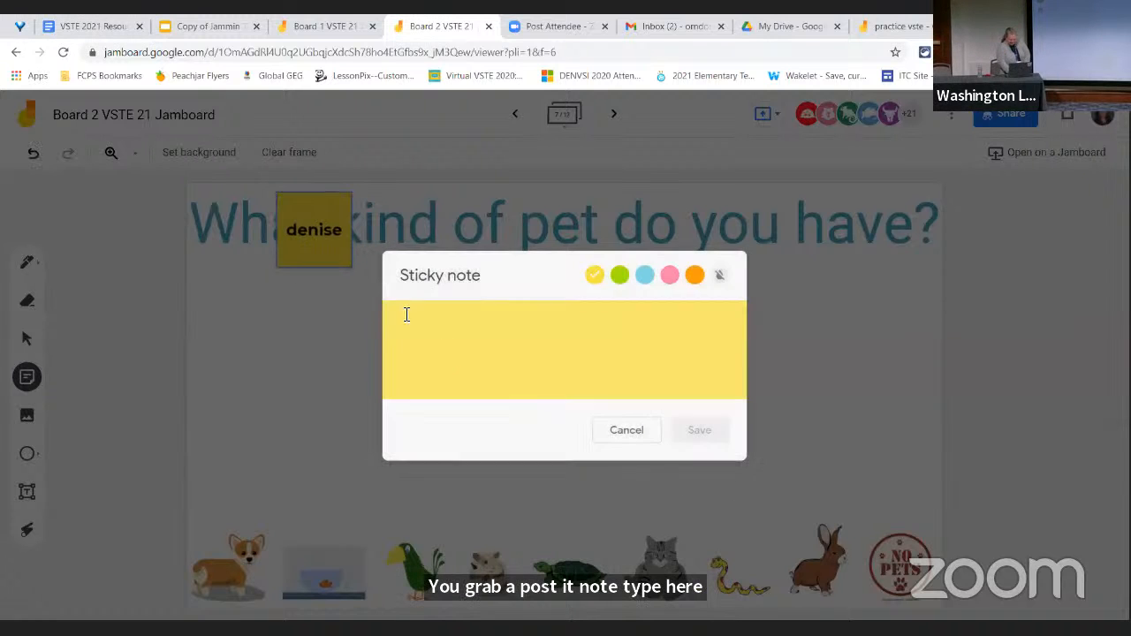
pyautogui.click(633, 429)
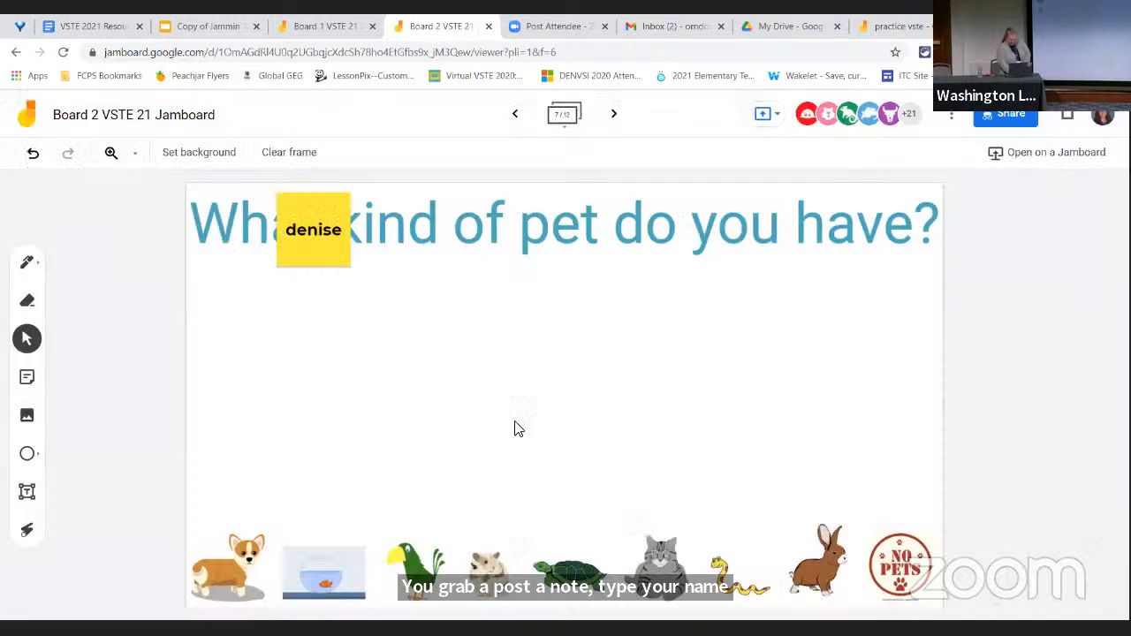
pyautogui.moveTo(319, 234); pyautogui.dragTo(669, 519)
pyautogui.click(762, 430)
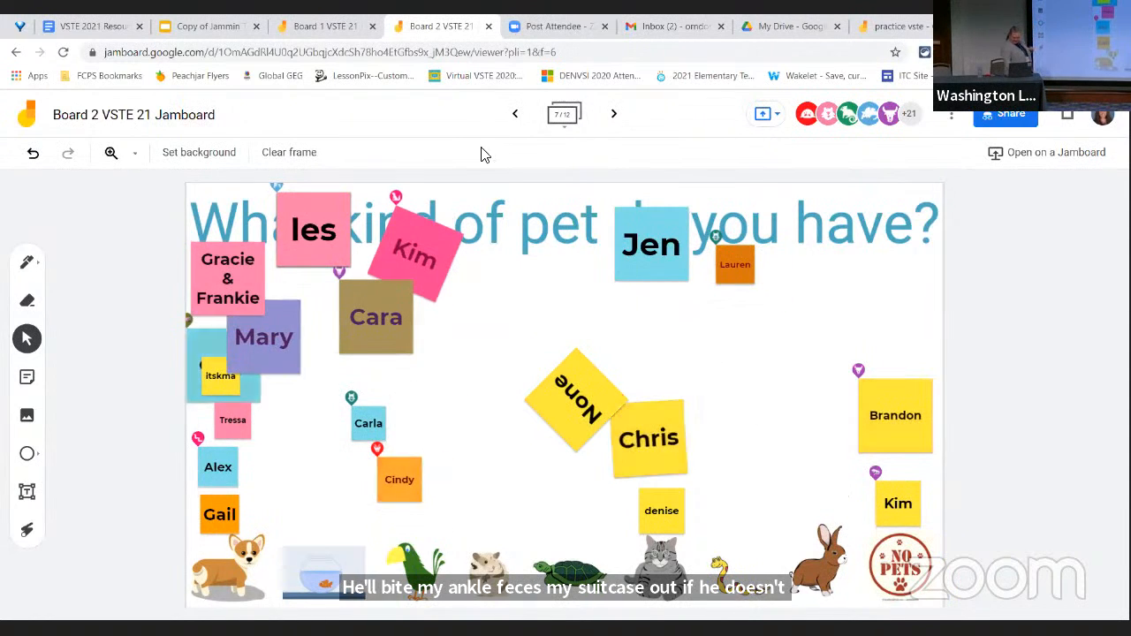
# On the "Board 1 VSTE 21 Jamboard", view the pet graph, the "Technology Jam" instructions and the Discovery Education example on frame 9
pyautogui.click(326, 22)
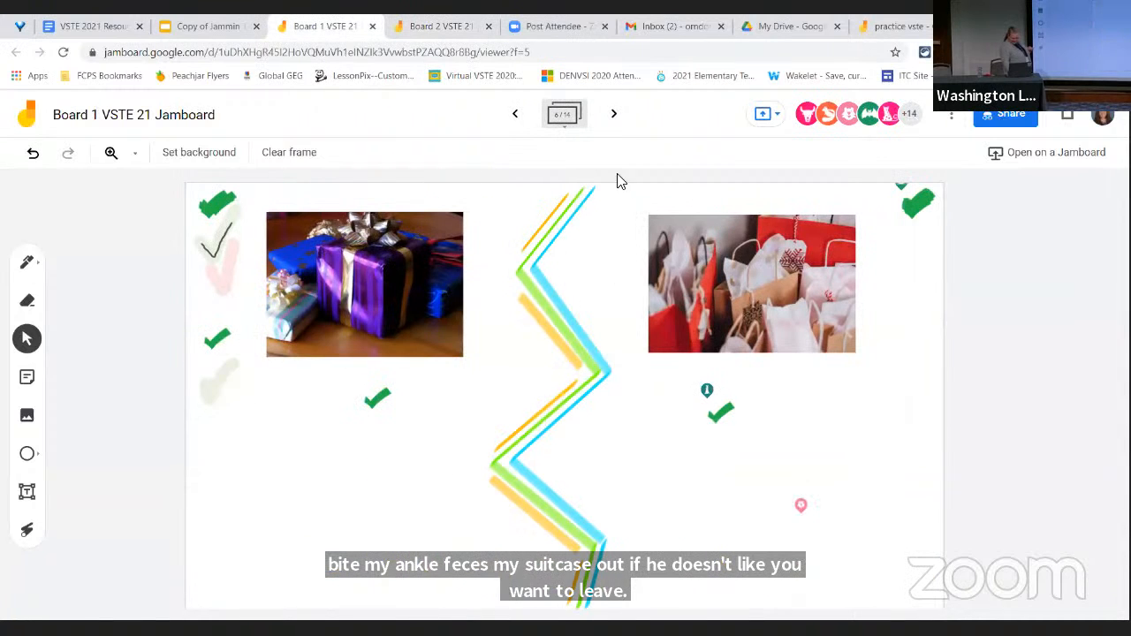
pyautogui.click(629, 121)
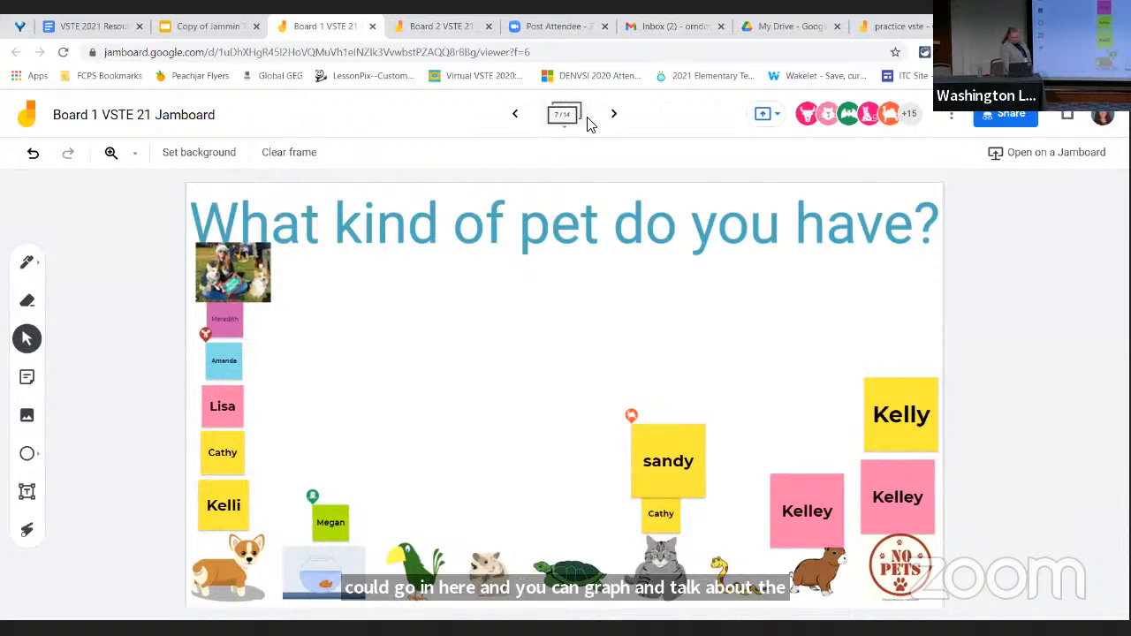
pyautogui.click(613, 115)
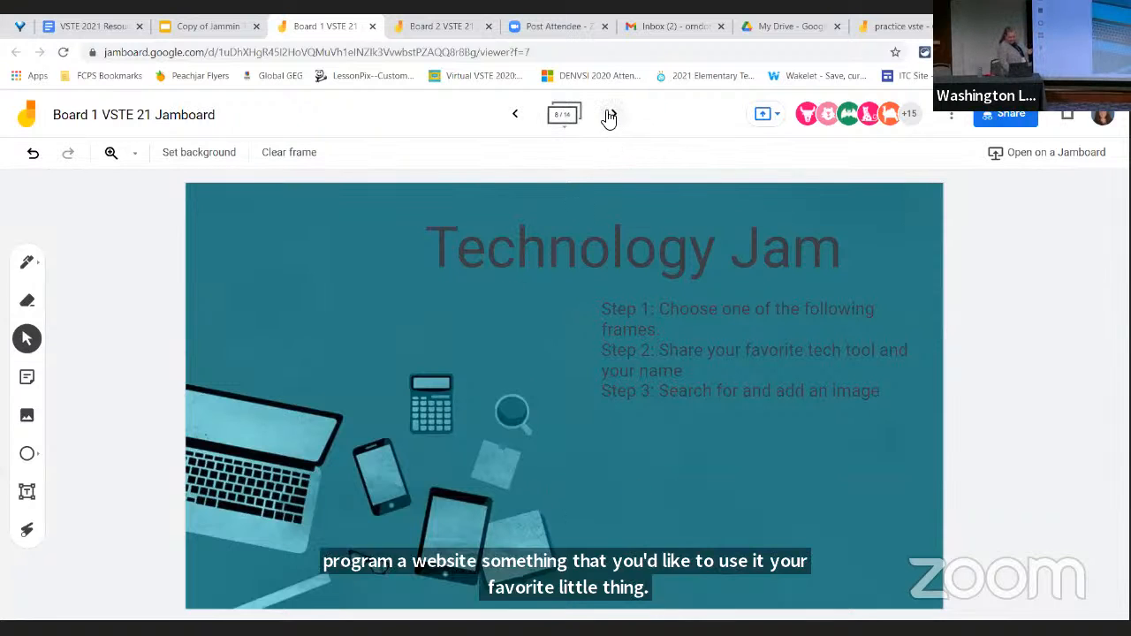
pyautogui.click(611, 114)
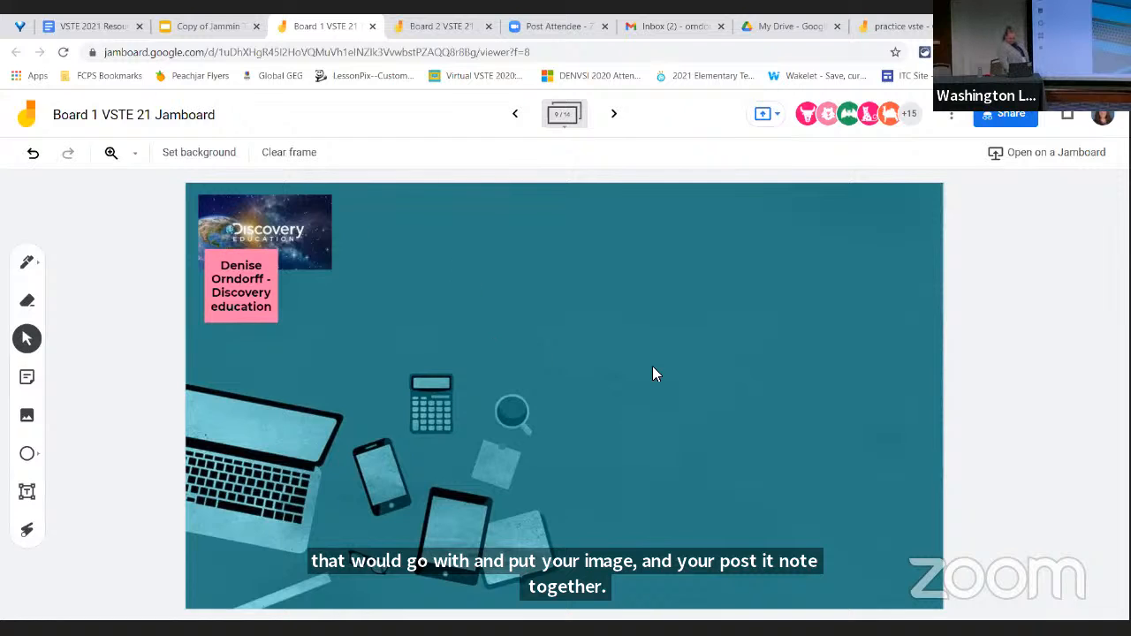
# View the favorite tech tool responses on frame 9 of Board 2, and return to the same frame on Board 1
pyautogui.click(455, 29)
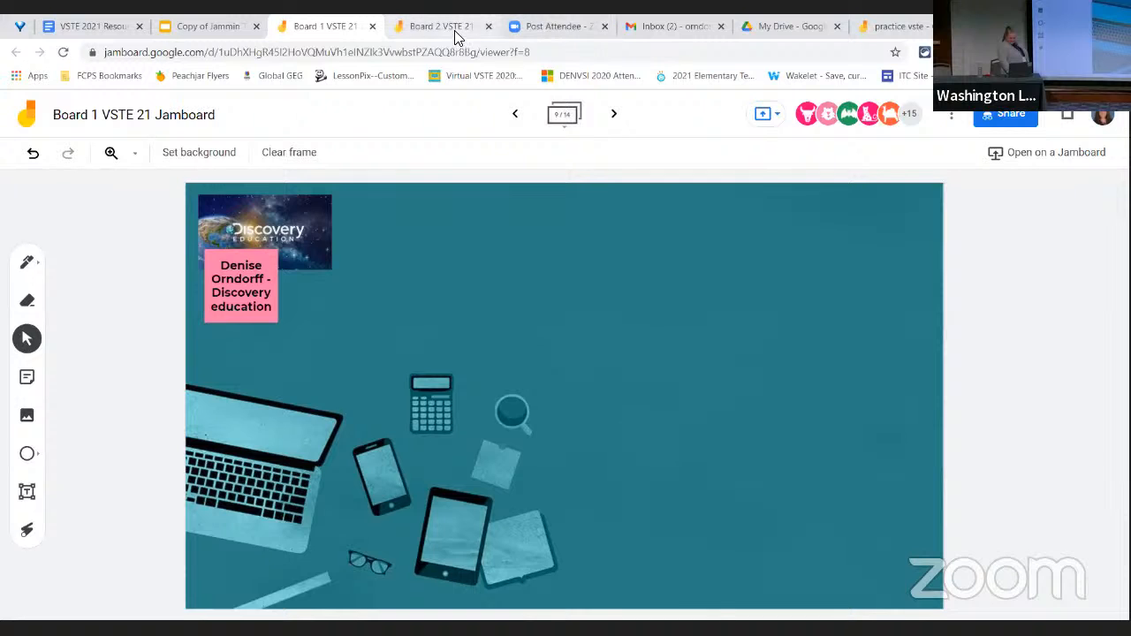
pyautogui.click(615, 114)
pyautogui.click(618, 116)
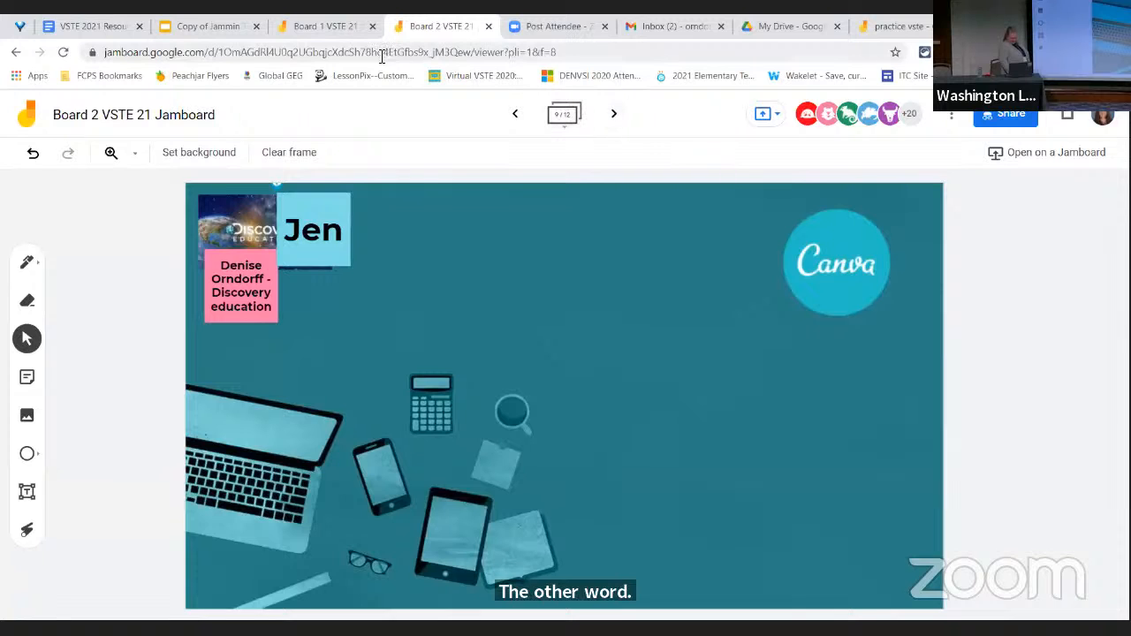
pyautogui.click(325, 32)
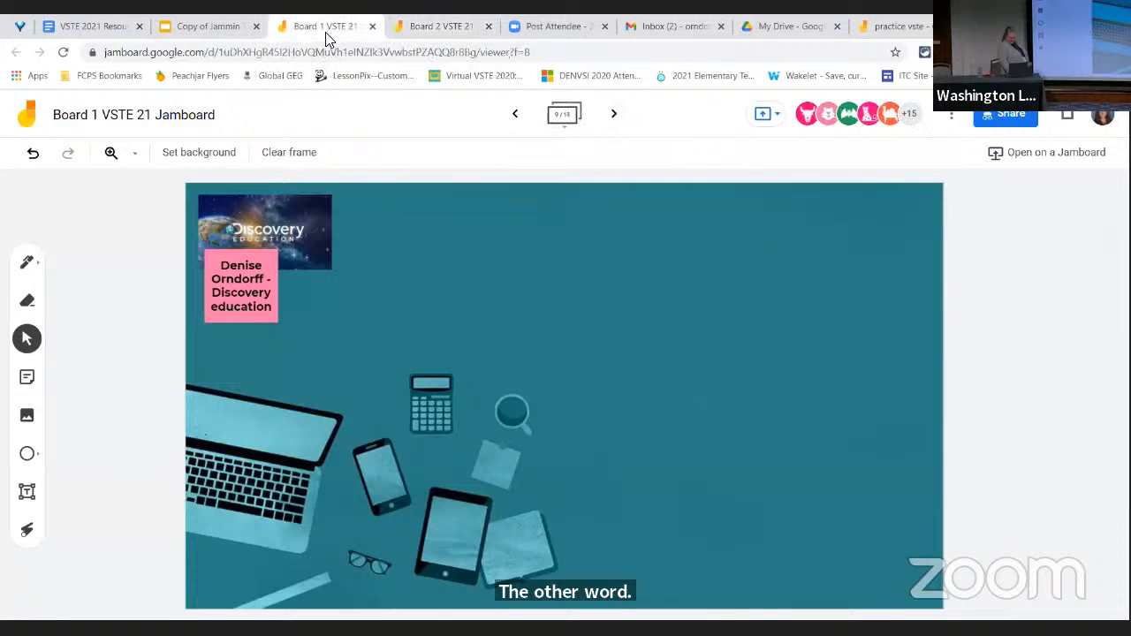
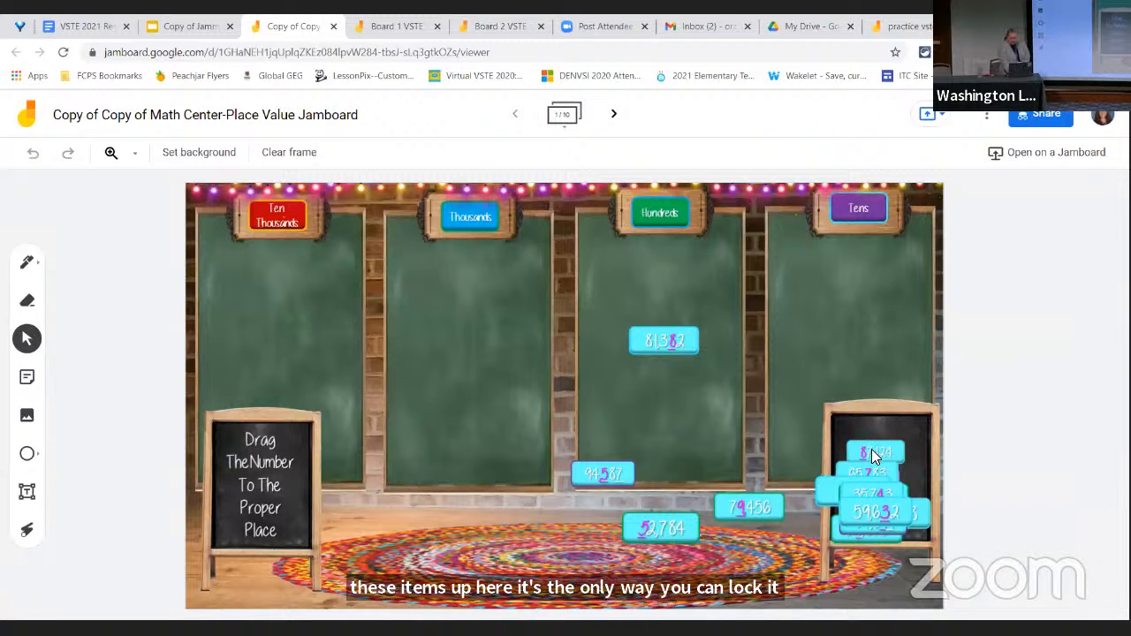
# On the Place Value Jamboard, move the 87,124 tile to the Thousands chalkboard's edge and the 35,743 tile onto the Tens chalkboard
pyautogui.moveTo(871, 452); pyautogui.dragTo(528, 349)
pyautogui.click(824, 376)
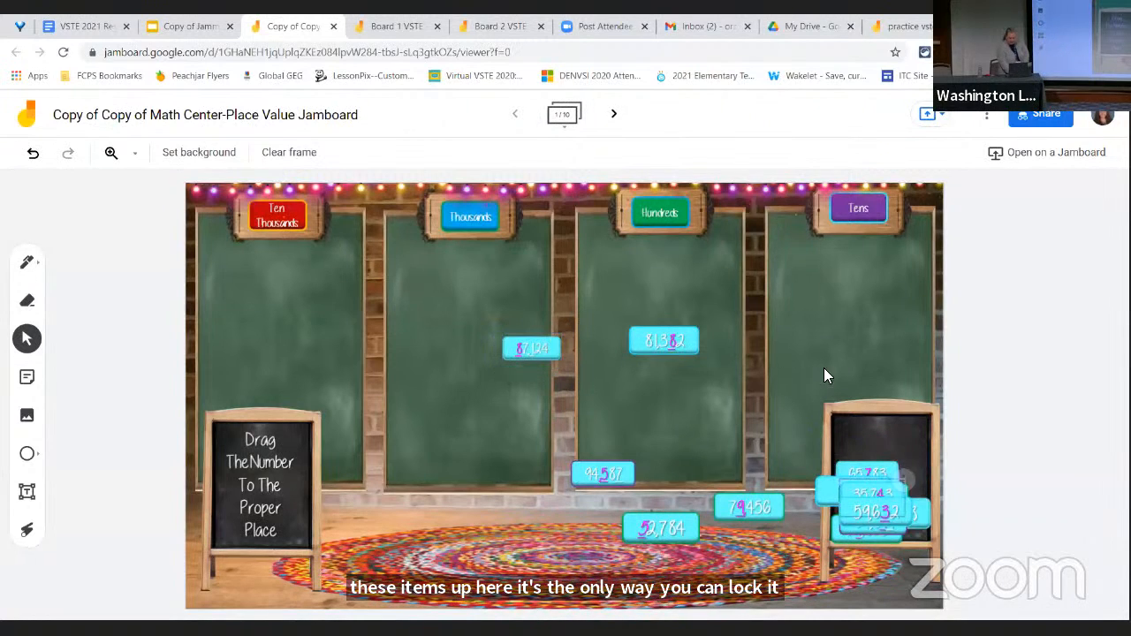
pyautogui.moveTo(870, 493); pyautogui.dragTo(822, 284)
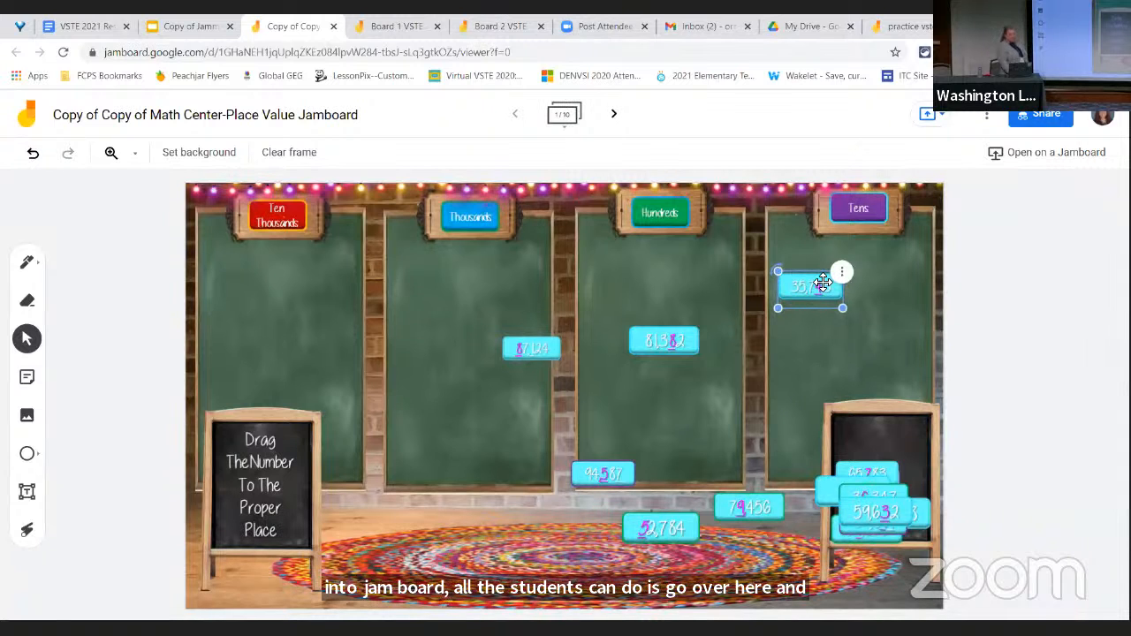
pyautogui.click(485, 253)
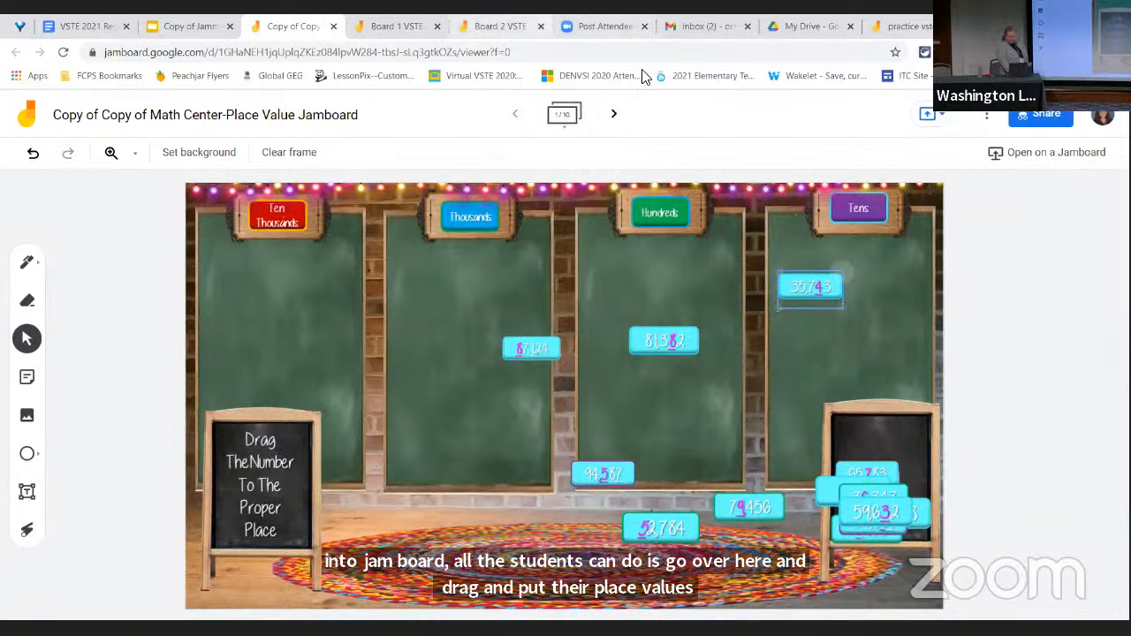
# On frame 2 of the Place Value Jamboard, place a less-than symbol in the box between 408,126 and 409,126
pyautogui.click(616, 115)
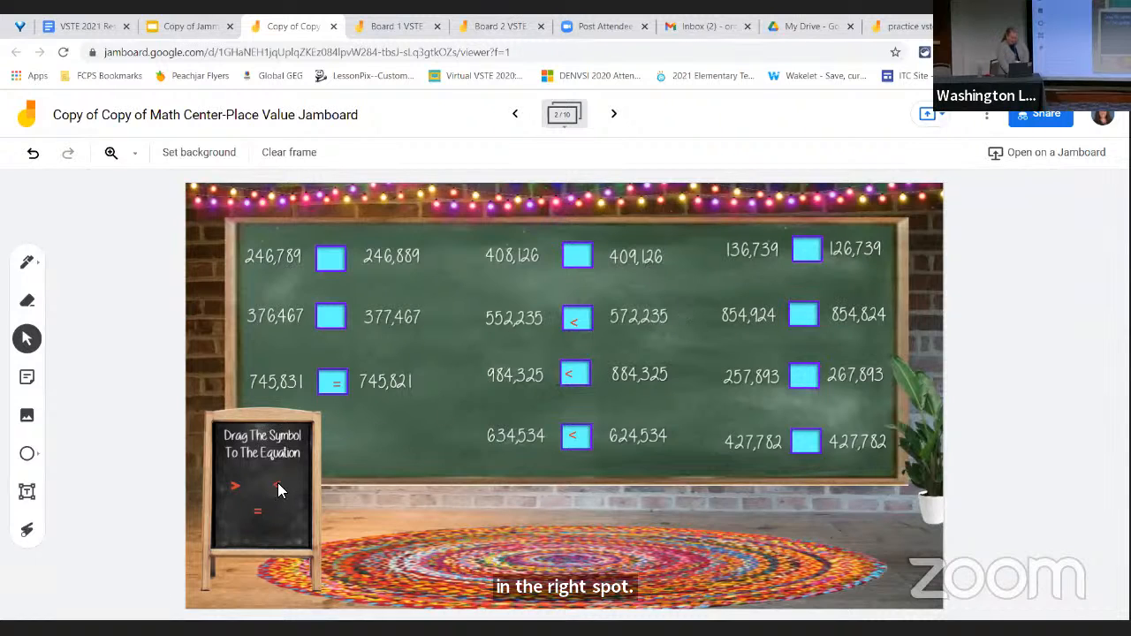
pyautogui.moveTo(278, 484); pyautogui.dragTo(575, 259)
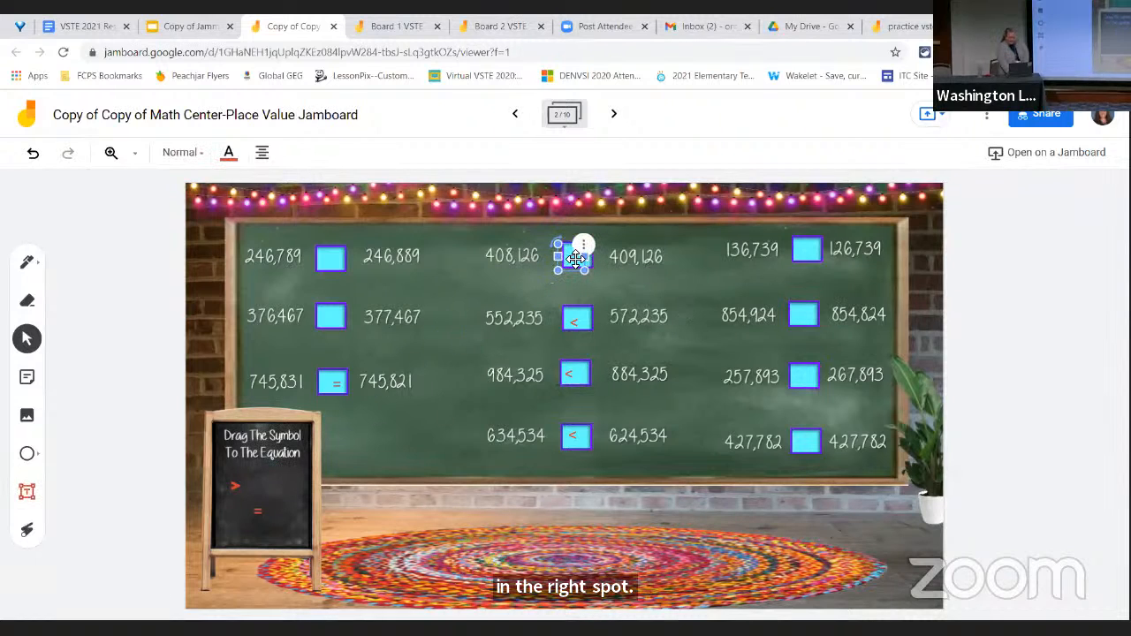
pyautogui.click(658, 282)
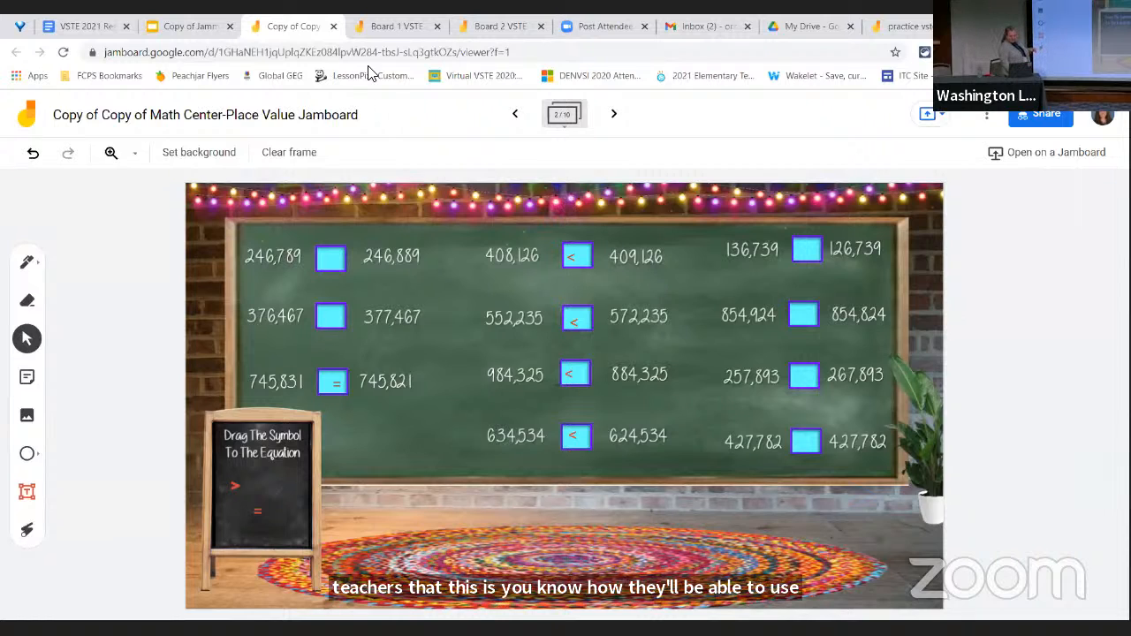
# Close the Place Value Jamboard and advance the slideshow through the number of the day and Daily Multiplication examples to the fractions slide
pyautogui.click(333, 27)
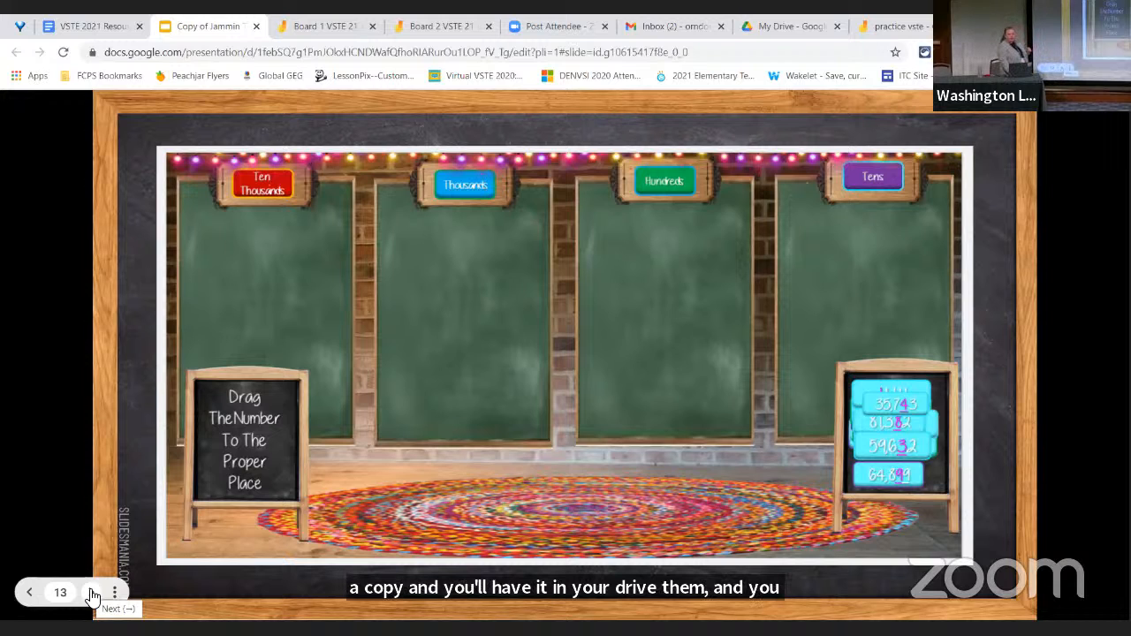
pyautogui.rightClick(90, 593)
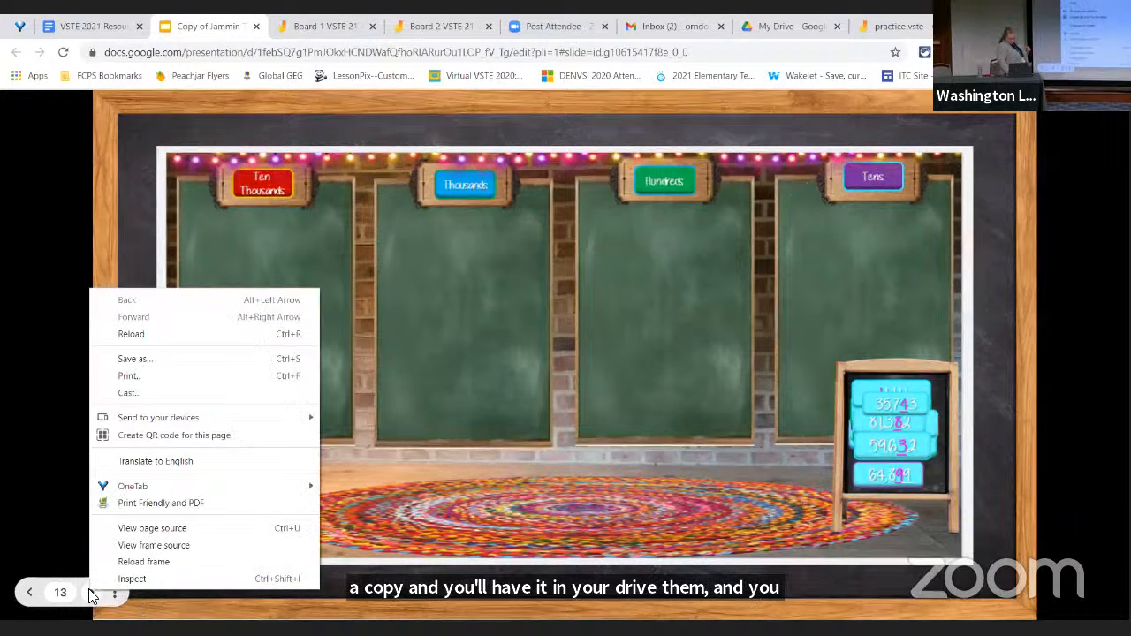
pyautogui.click(89, 592)
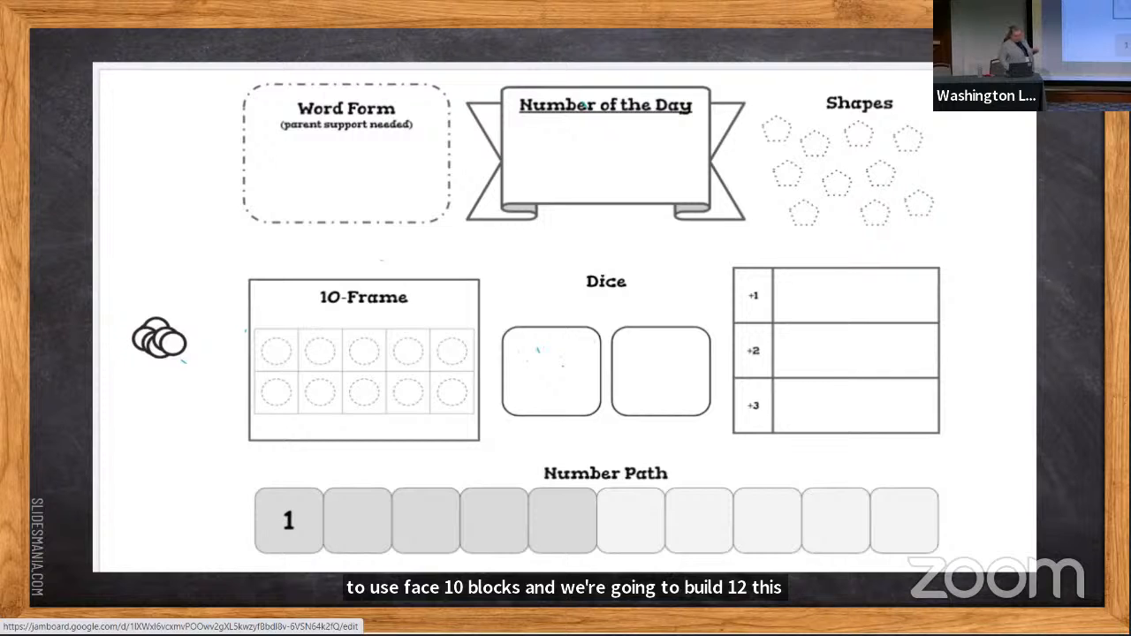
pyautogui.press('Right')
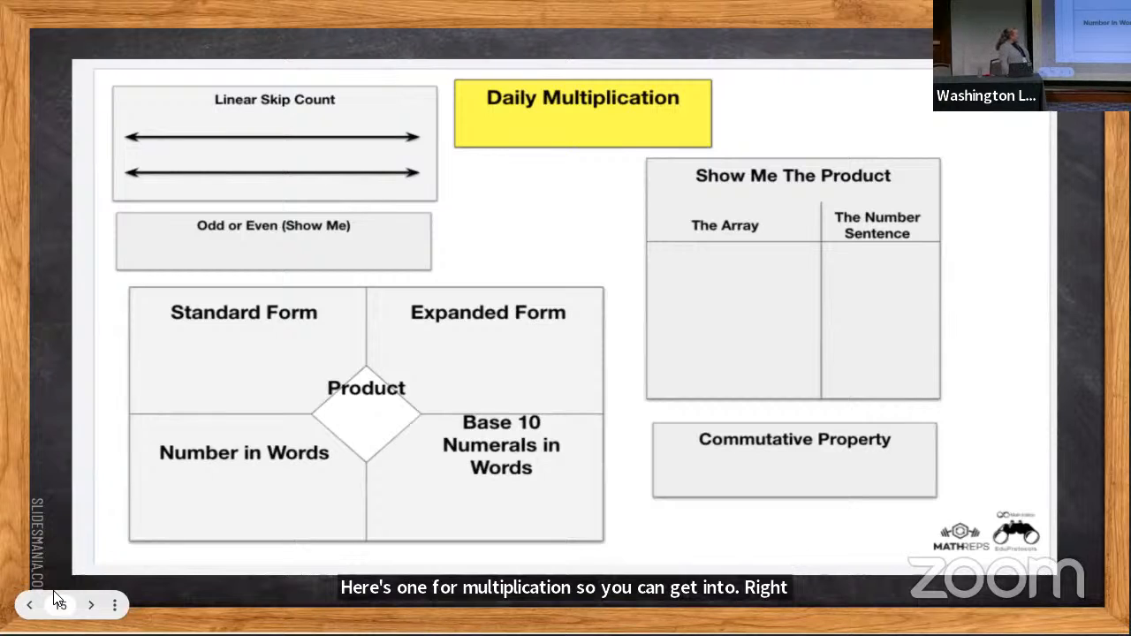
pyautogui.press('Right')
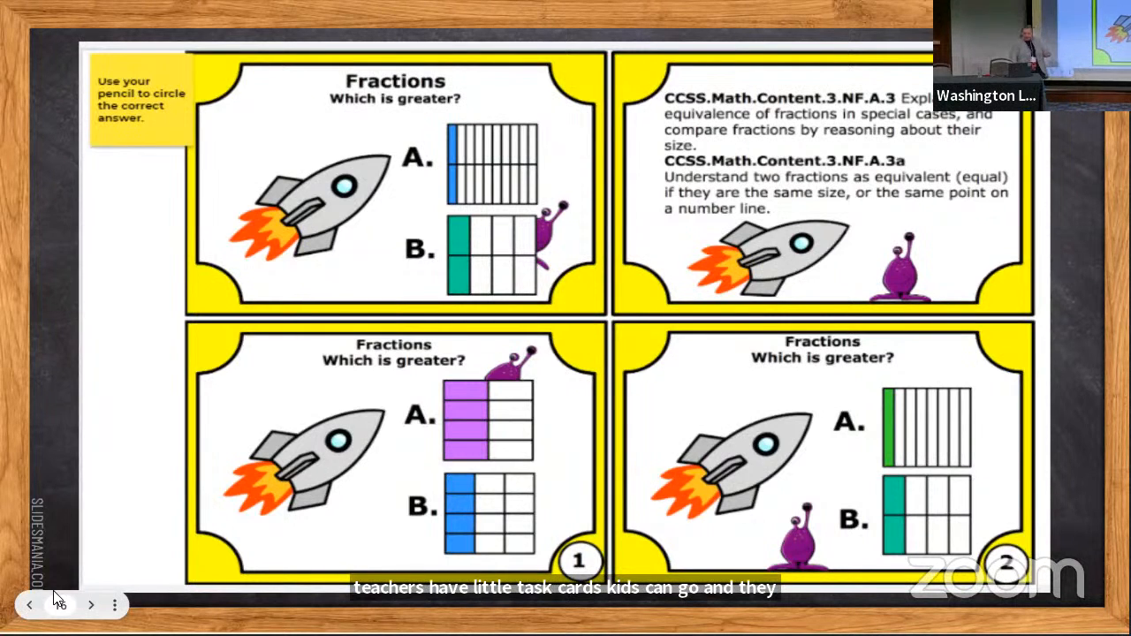
# Open the "Copy of Fractions Which is Greater?" Jamboard from the slide and circle answer A on task card 1 with the pen
pyautogui.click(353, 415)
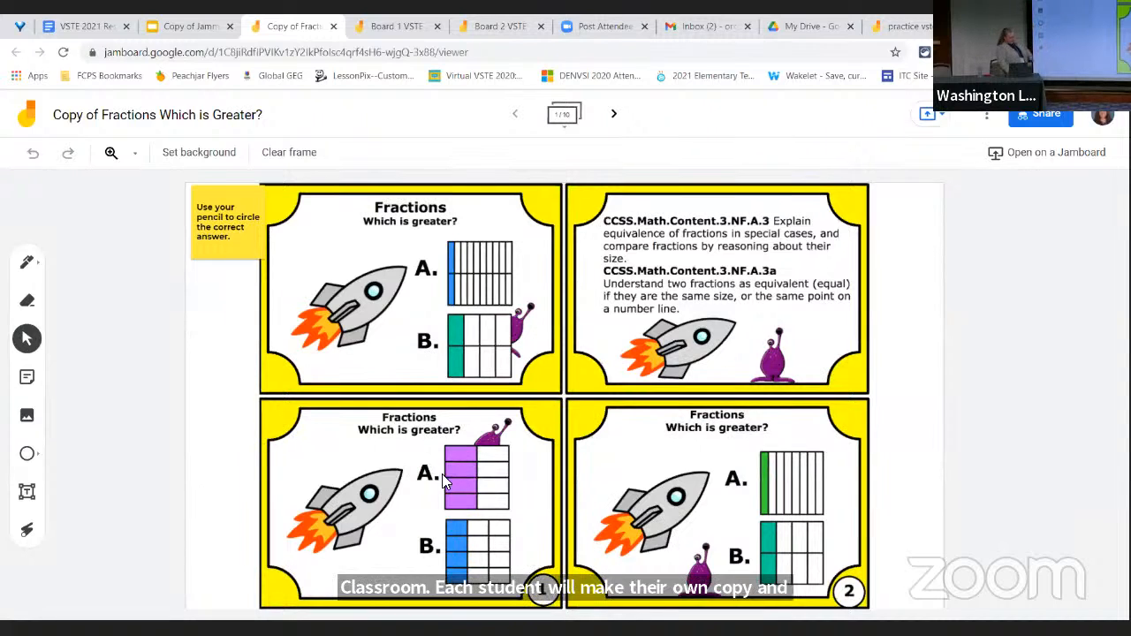
pyautogui.click(28, 263)
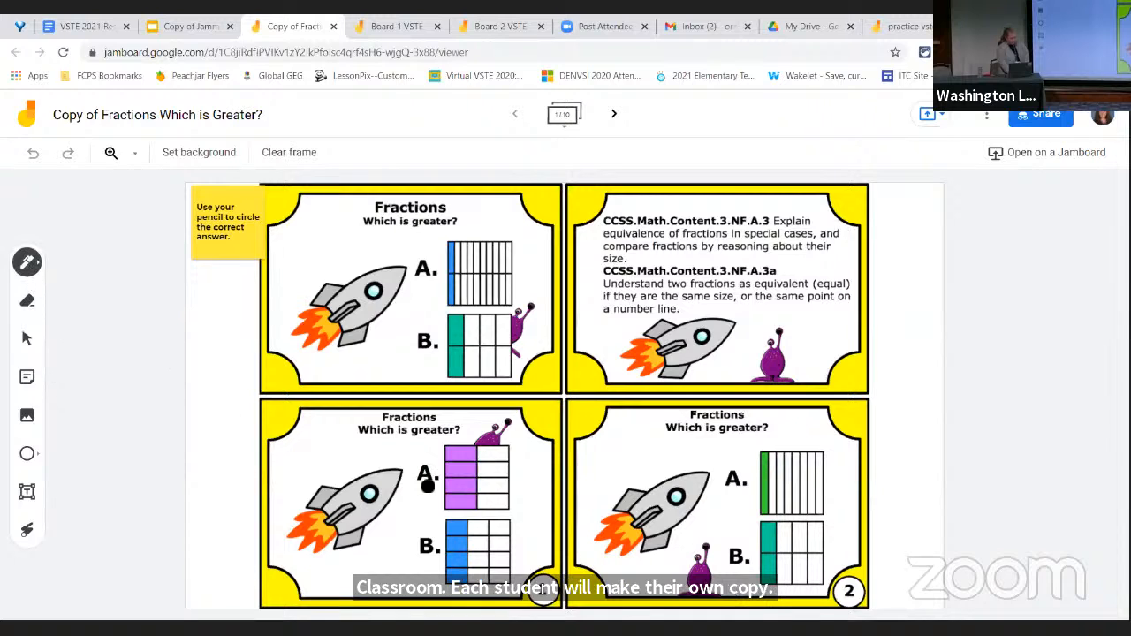
pyautogui.moveTo(449, 443); pyautogui.dragTo(414, 499)
pyautogui.moveTo(530, 500); pyautogui.dragTo(468, 426)
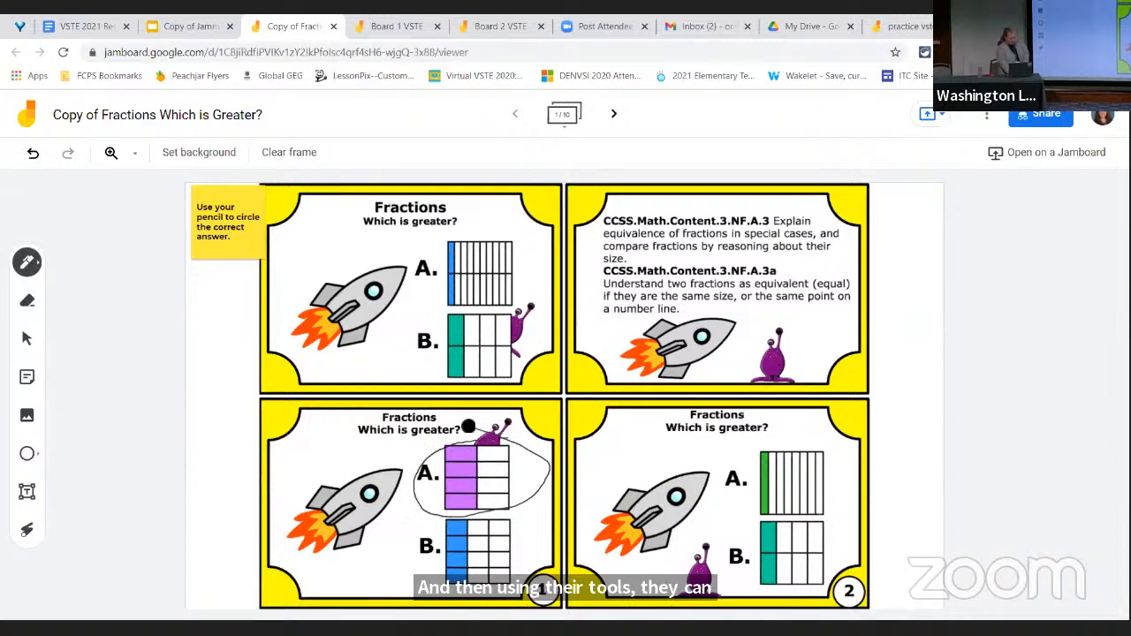
# Browse the fractions Jamboard's task cards, worksheet and fraction drawing activities through frame 6
pyautogui.click(616, 116)
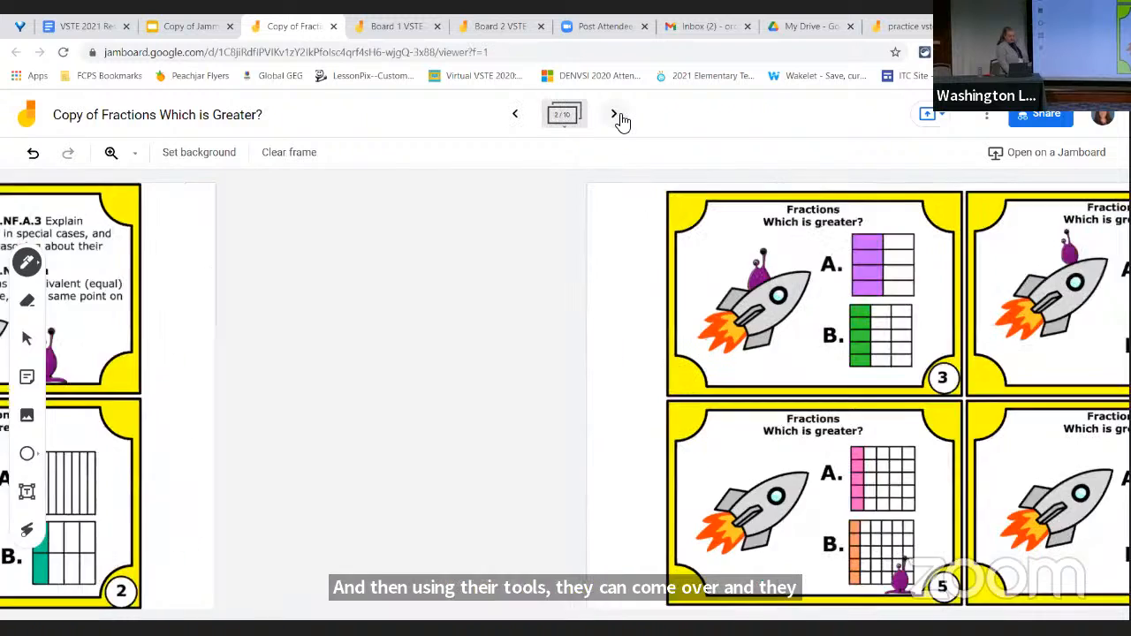
pyautogui.click(616, 115)
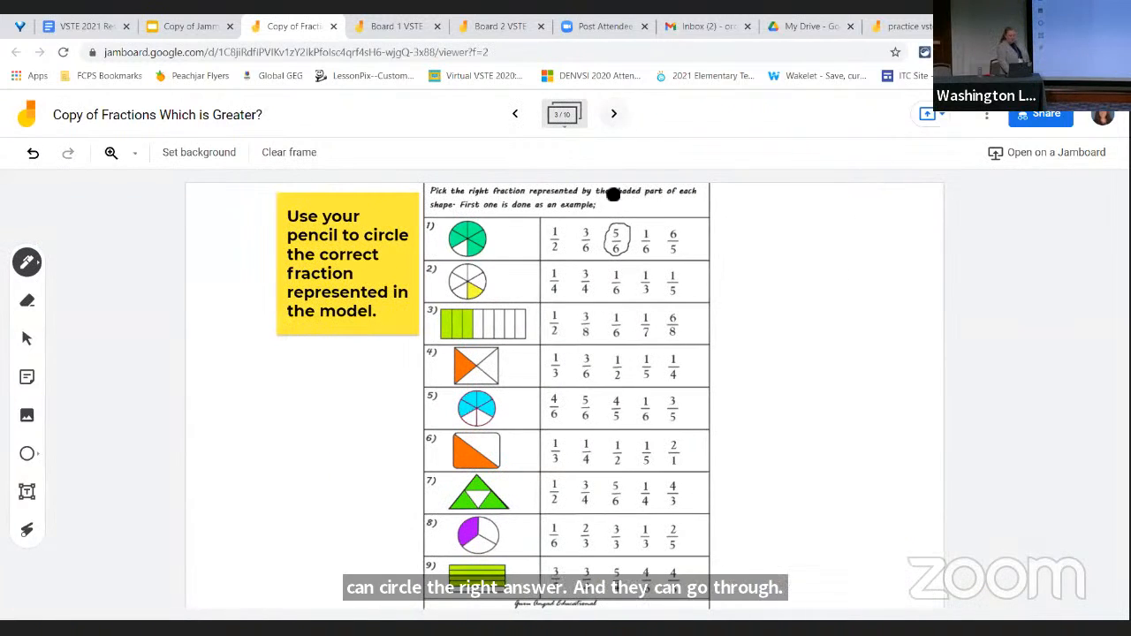
pyautogui.click(615, 116)
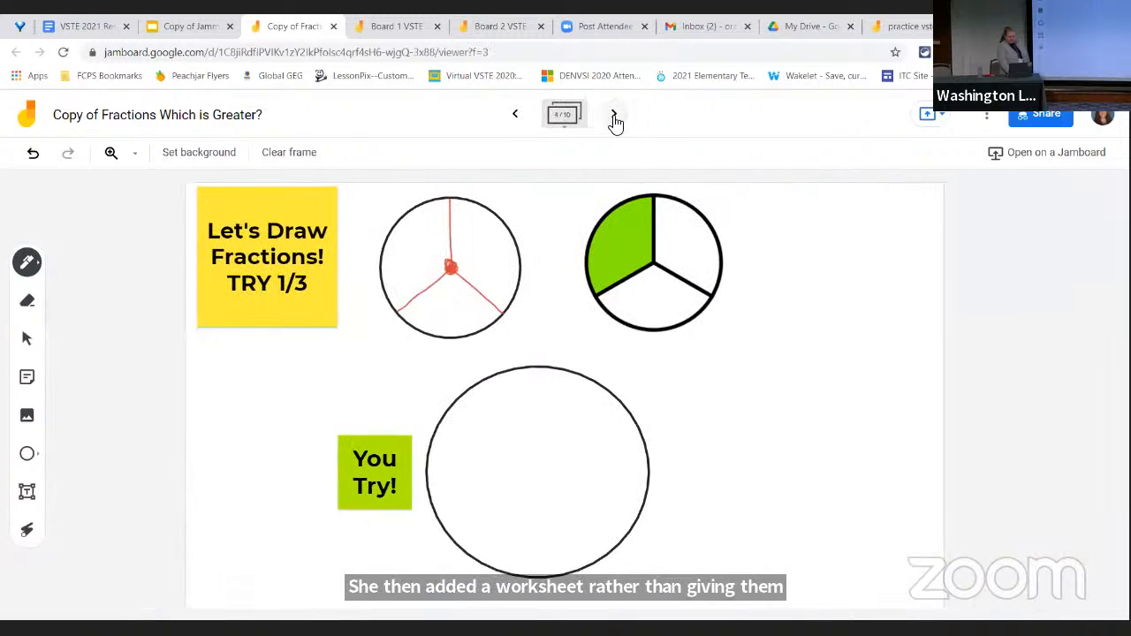
pyautogui.click(615, 116)
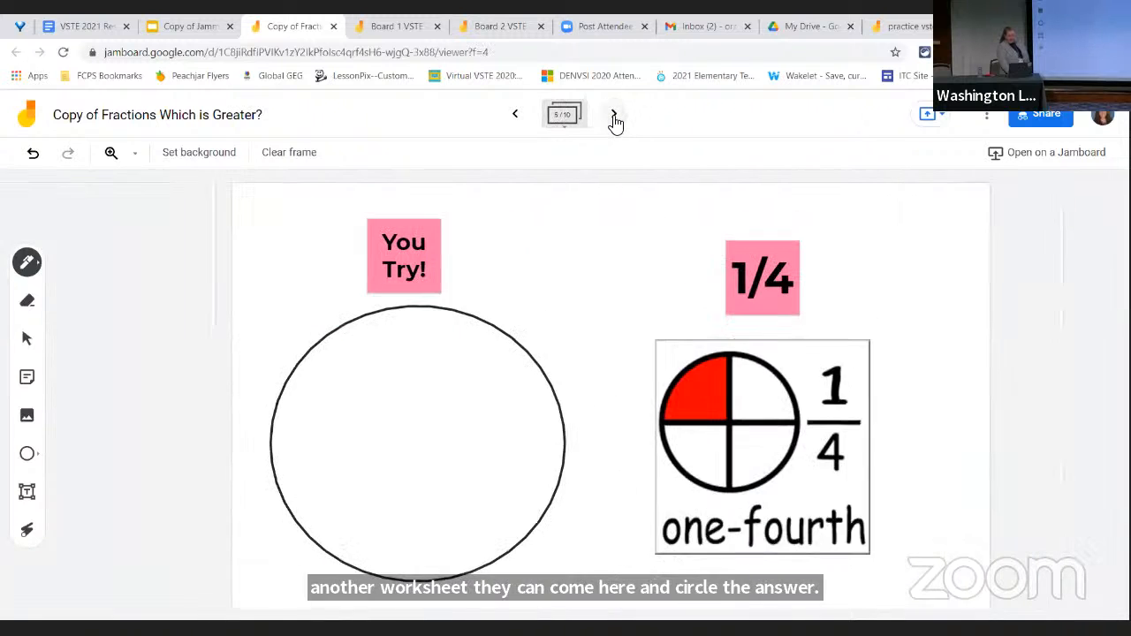
pyautogui.click(616, 116)
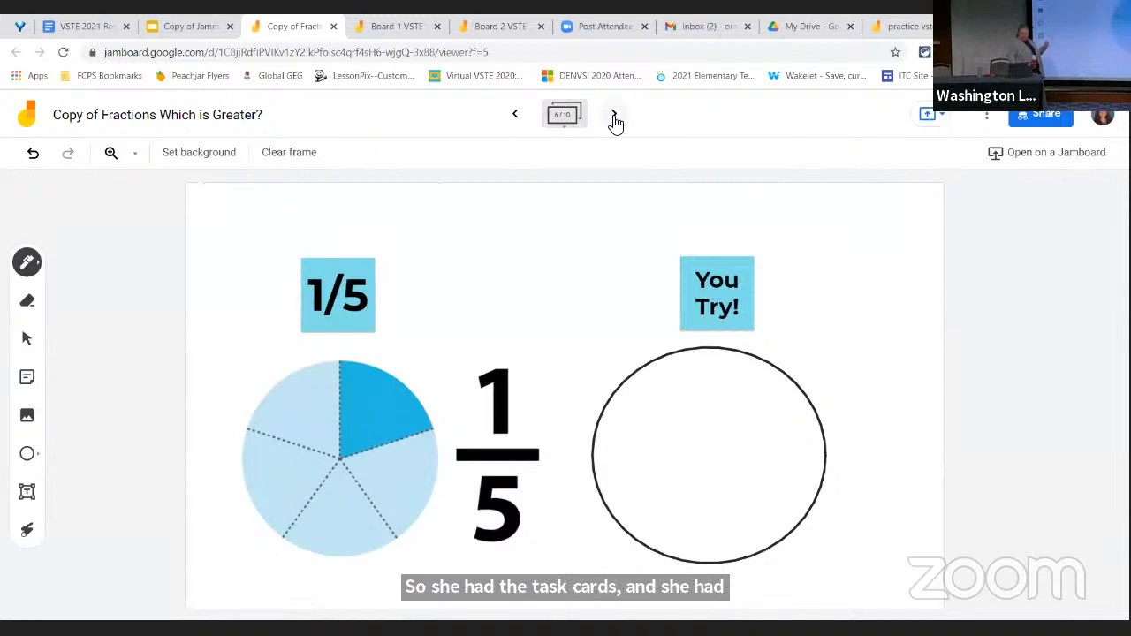
# Close the fractions Jamboard and advance the slideshow past the "Open Middle" example to the "Jamboard Math Activities" slide 18
pyautogui.click(333, 27)
pyautogui.moveTo(99, 598)
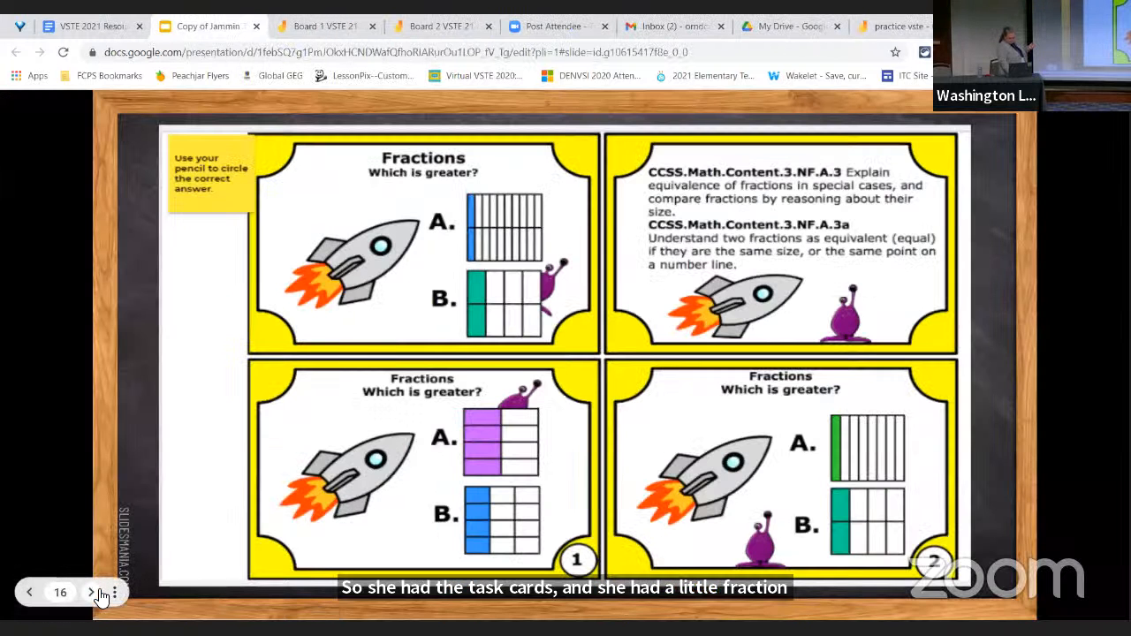
pyautogui.click(97, 598)
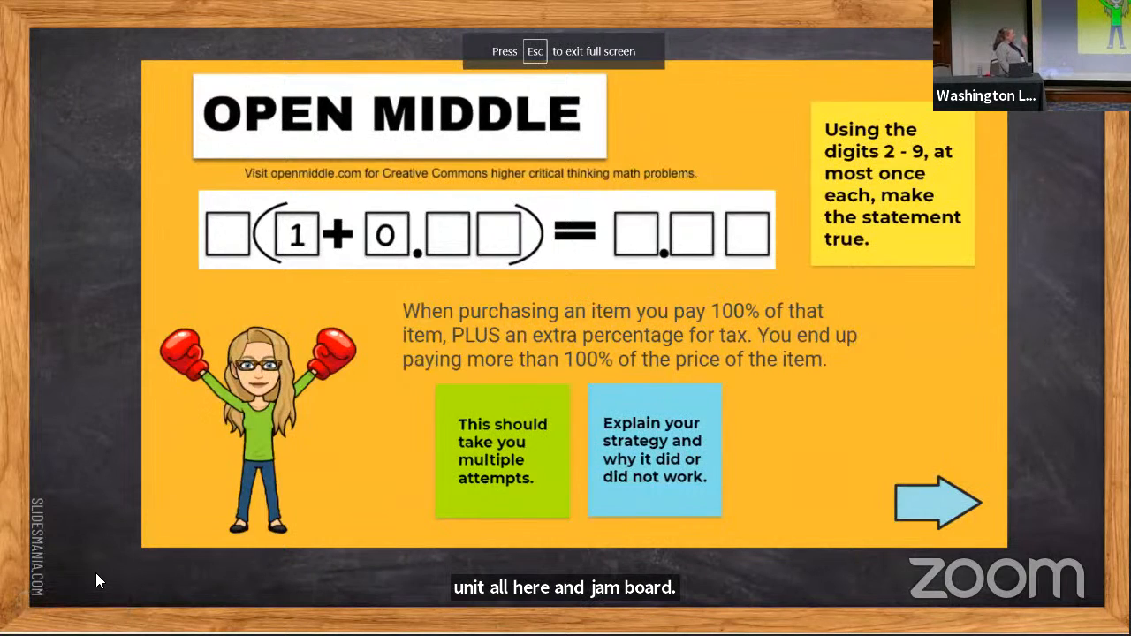
pyautogui.moveTo(94, 606)
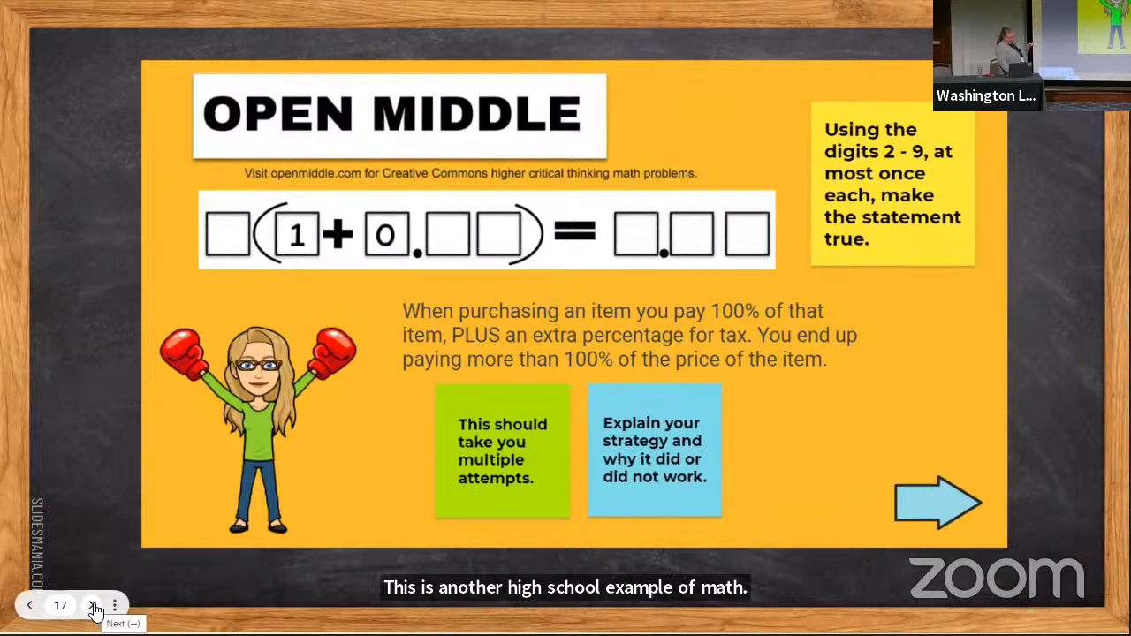
pyautogui.click(93, 606)
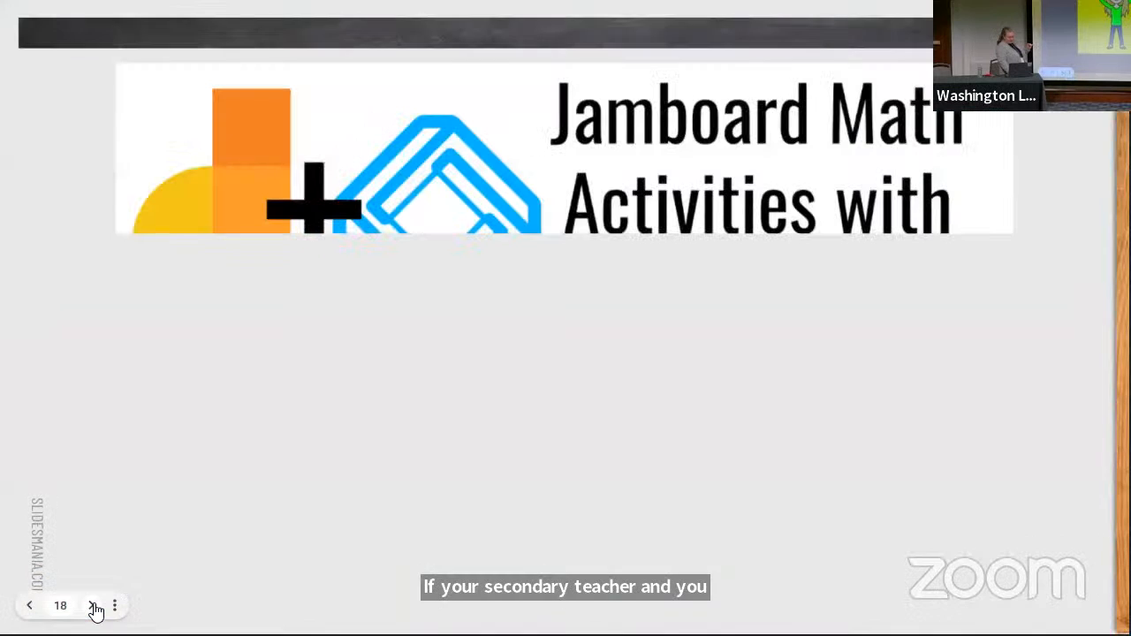